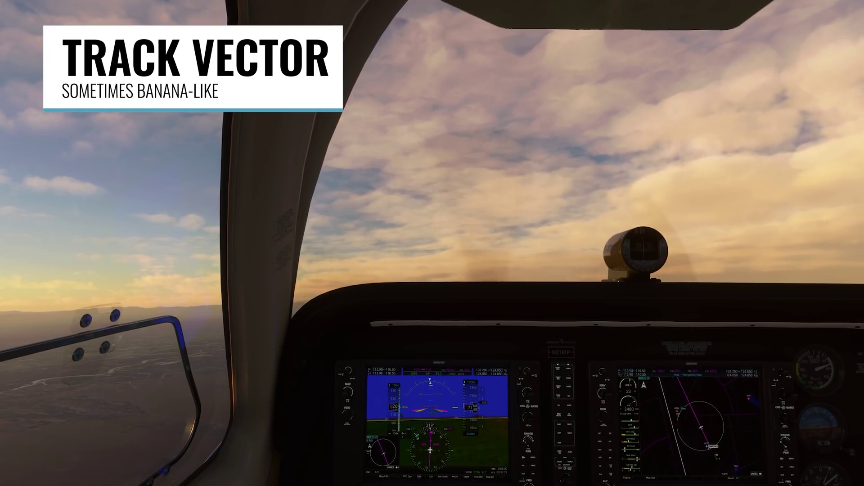
# - Zoom the cockpit camera onto the right-hand G1000 MFD's navigation map with Alt+2
pyautogui.hotkey('alt', '2')
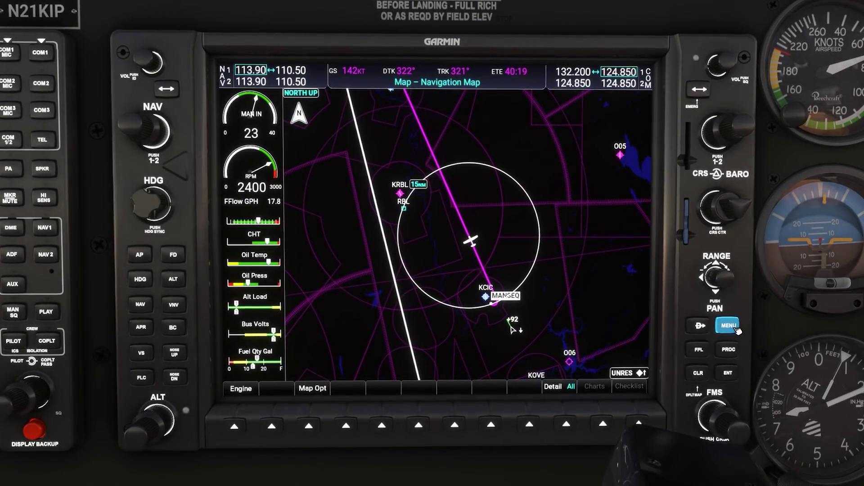
# - In Map Settings, switch Track Vector (60 sec) and Select ALT Arc to On
pyautogui.click(728, 326)
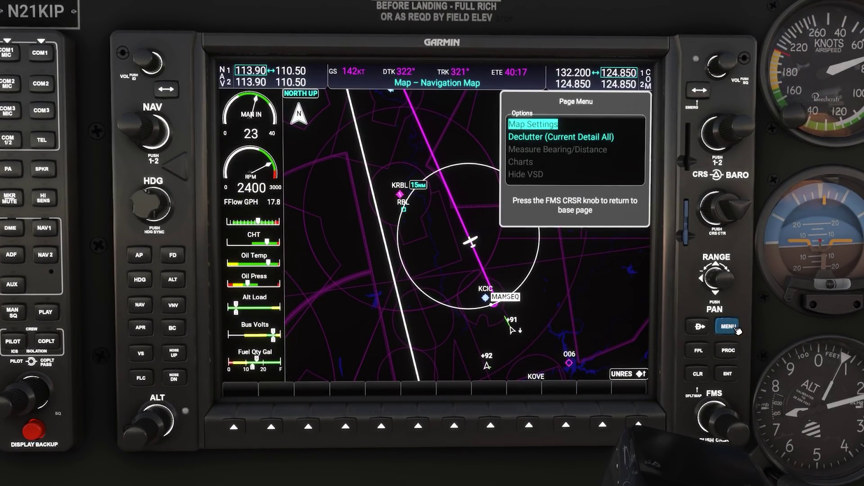
pyautogui.click(728, 374)
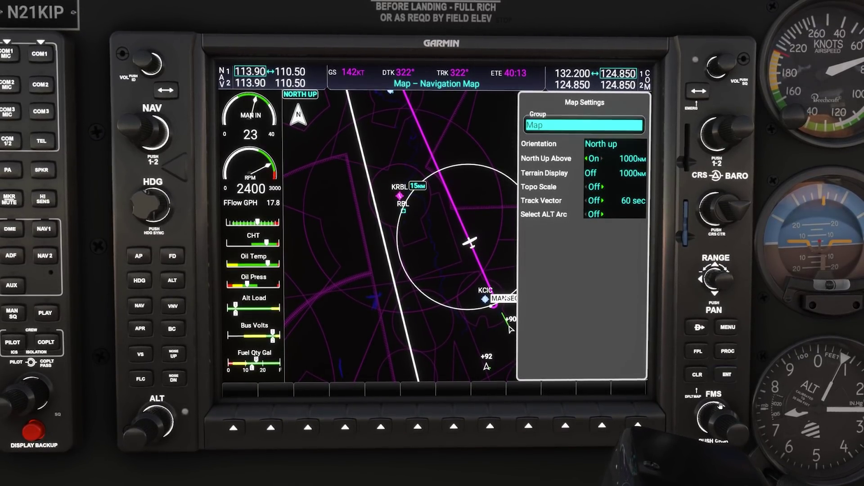
pyautogui.scroll(1, 710, 416)
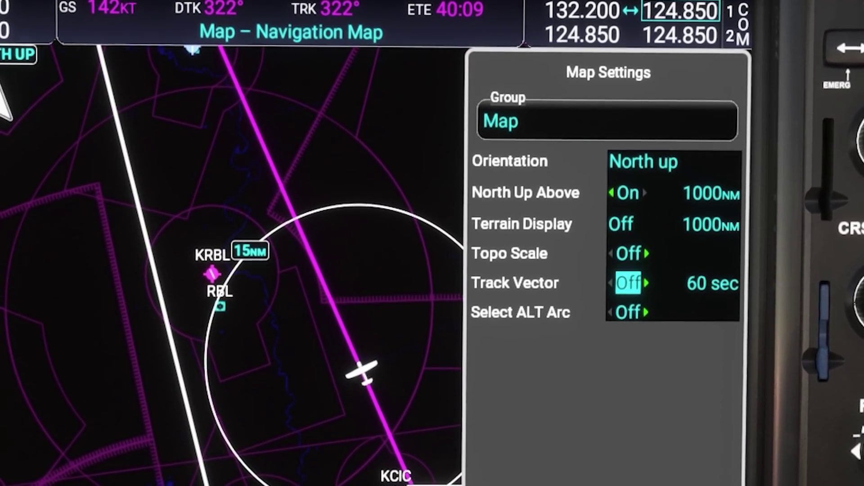
pyautogui.scroll(1, 628, 283)
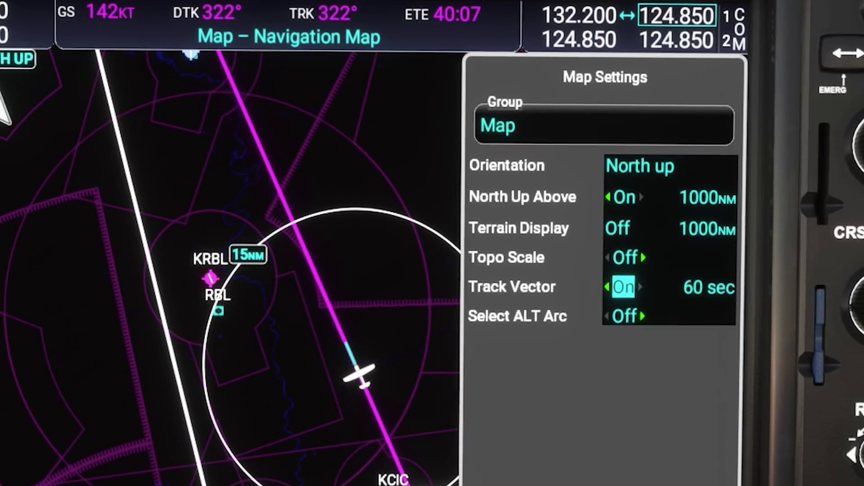
pyautogui.scroll(1, 709, 287)
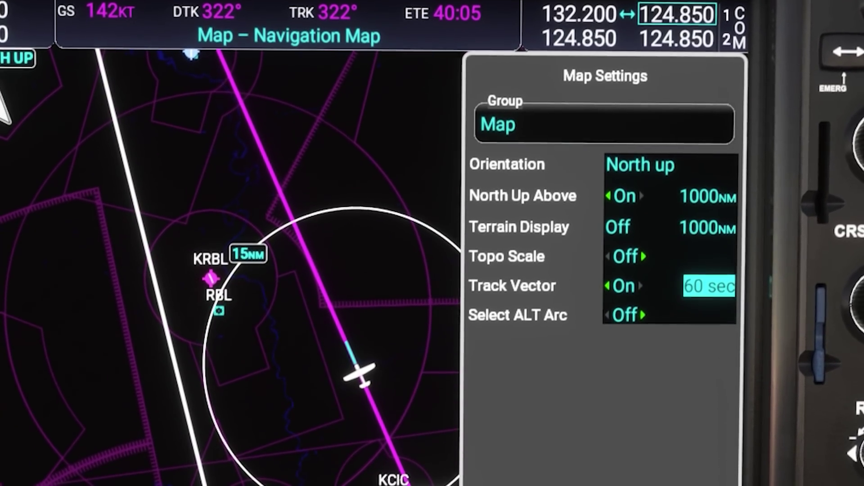
pyautogui.scroll(1, 625, 315)
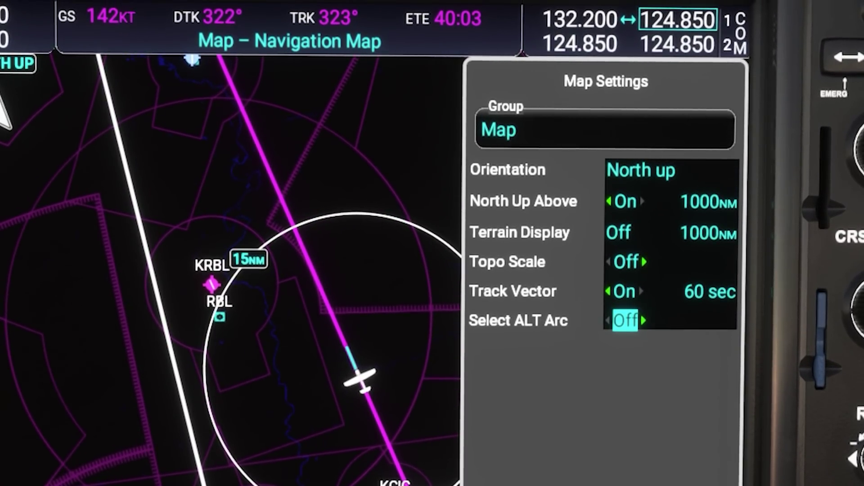
pyautogui.scroll(1, 626, 320)
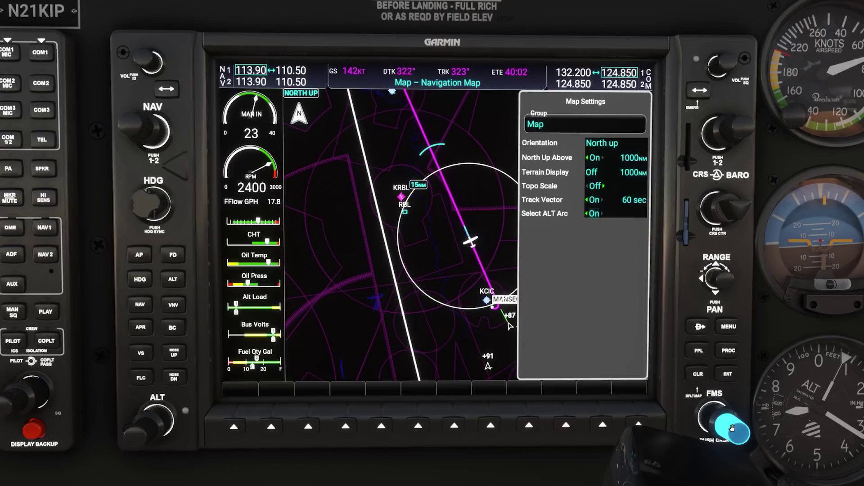
pyautogui.click(728, 327)
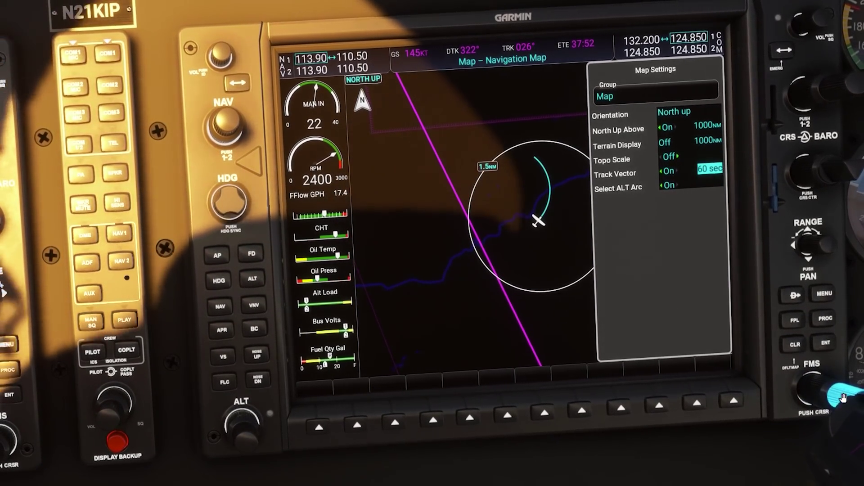
# - Change the Track Vector length to 2 min, then to 30 sec
pyautogui.scroll(1, 843, 398)
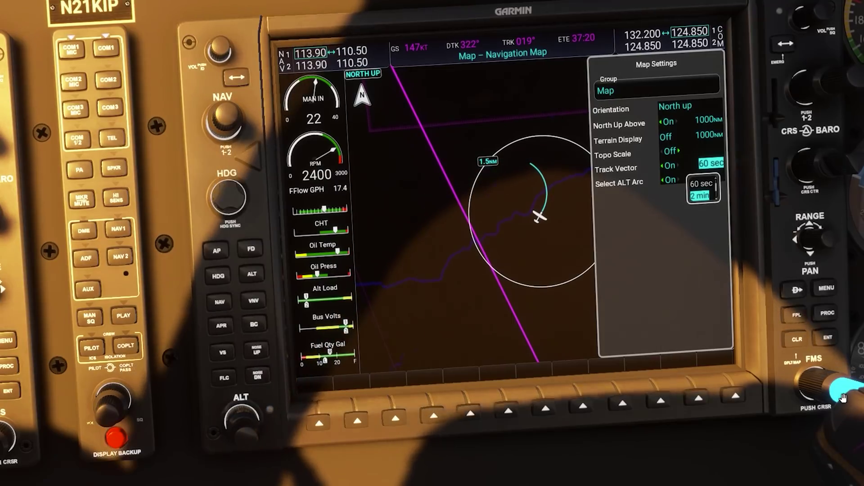
pyautogui.click(700, 195)
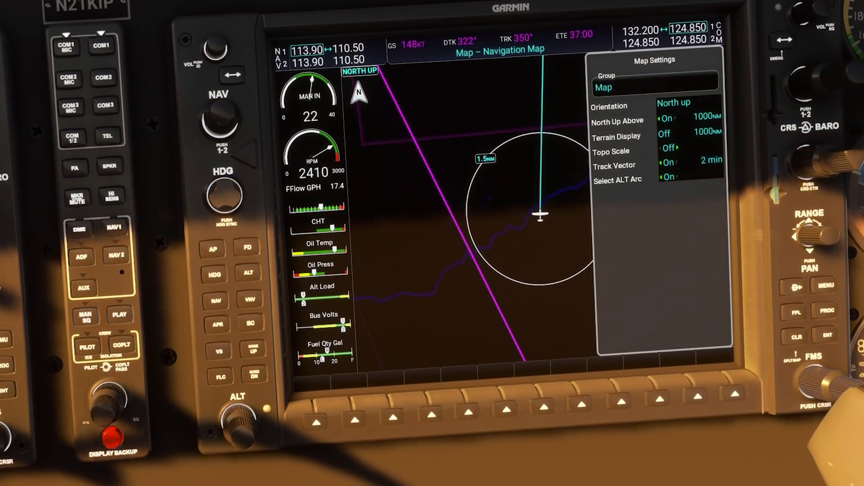
pyautogui.click(847, 379)
pyautogui.scroll(1, 846, 379)
pyautogui.scroll(-2, 847, 379)
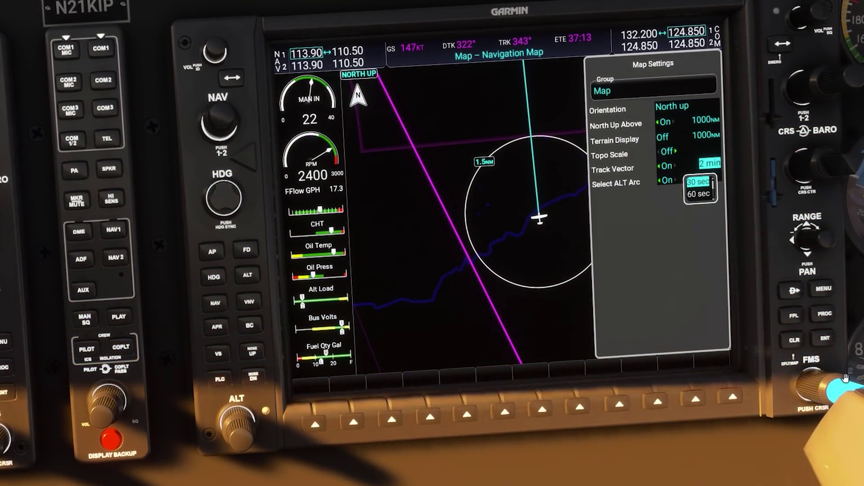
pyautogui.click(826, 339)
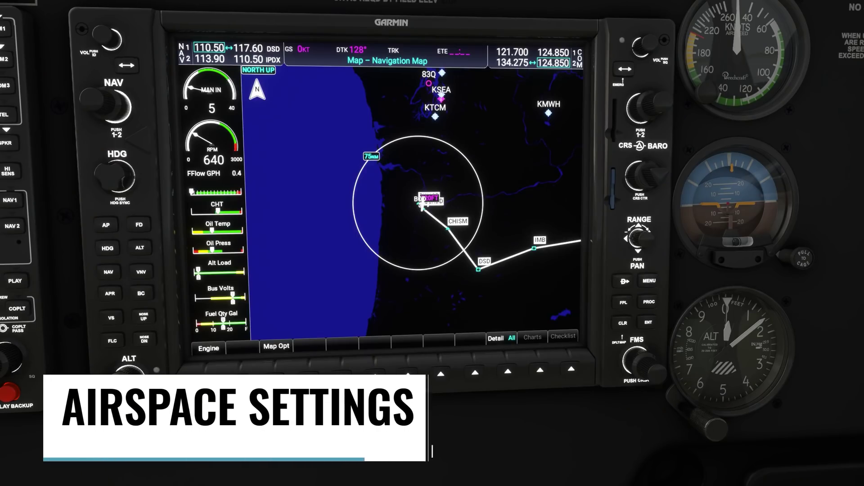
# - Show the Airspace group in Map Settings, then zoom the map in around KHIO
pyautogui.click(648, 280)
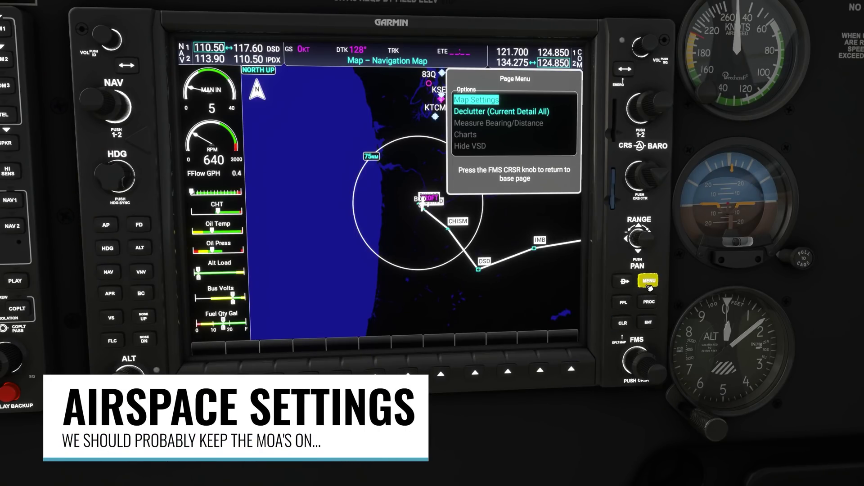
pyautogui.click(648, 323)
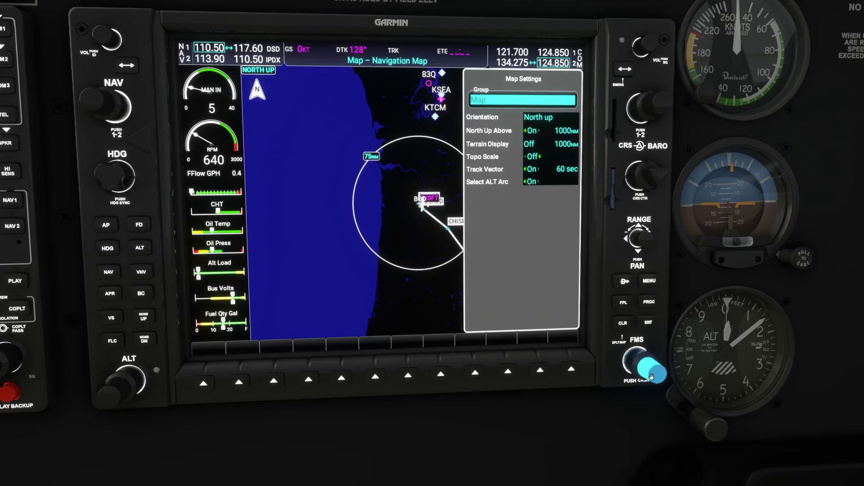
pyautogui.scroll(2, 653, 376)
pyautogui.scroll(3, 652, 376)
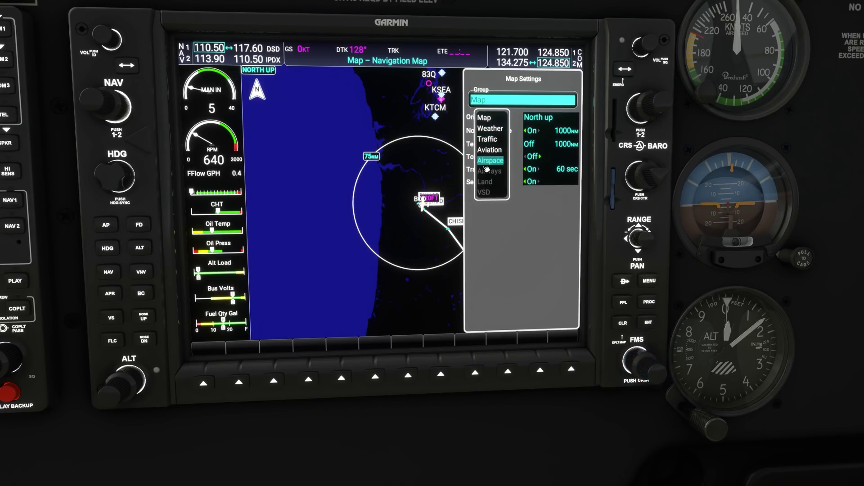
pyautogui.click(648, 322)
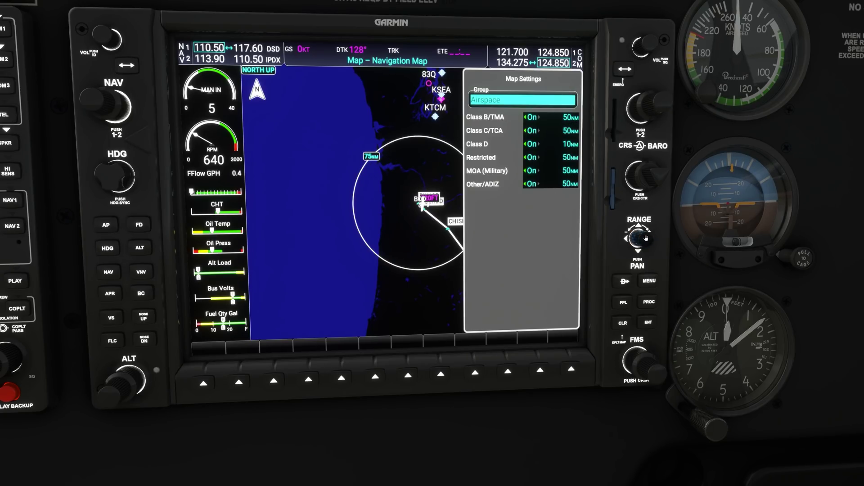
pyautogui.scroll(-1, 645, 238)
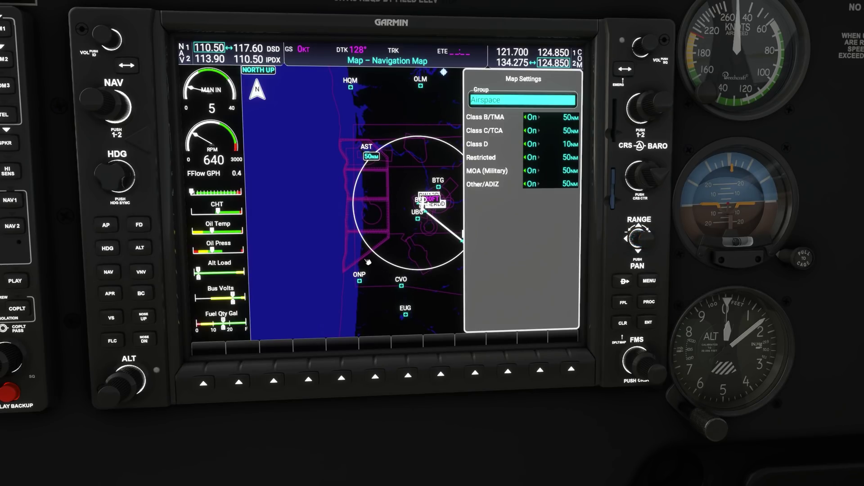
pyautogui.scroll(-1, 645, 235)
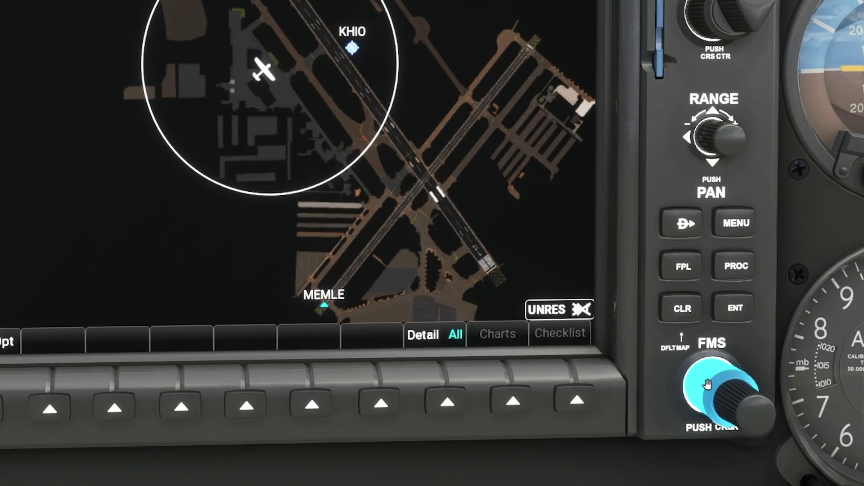
# - Open the NRST Nearest Airports page showing KHIO's runway 13R-31L, frequencies and approaches
pyautogui.scroll(-1, 707, 420)
pyautogui.scroll(-1, 707, 384)
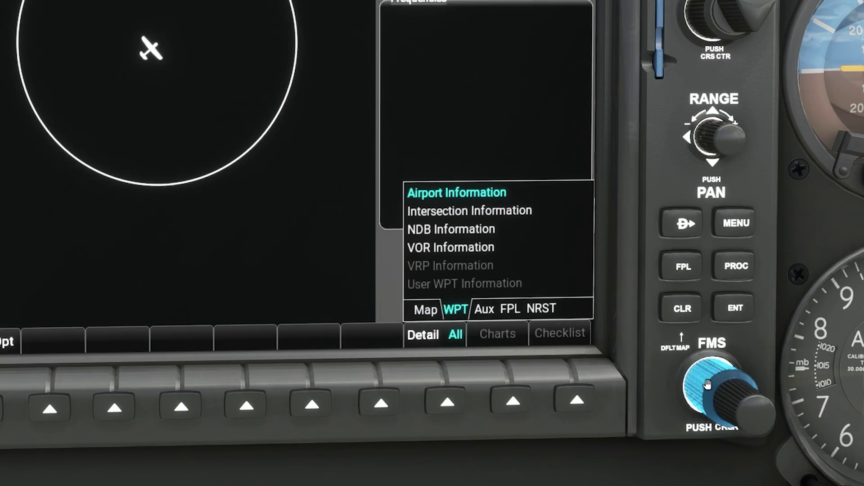
pyautogui.scroll(-2, 708, 384)
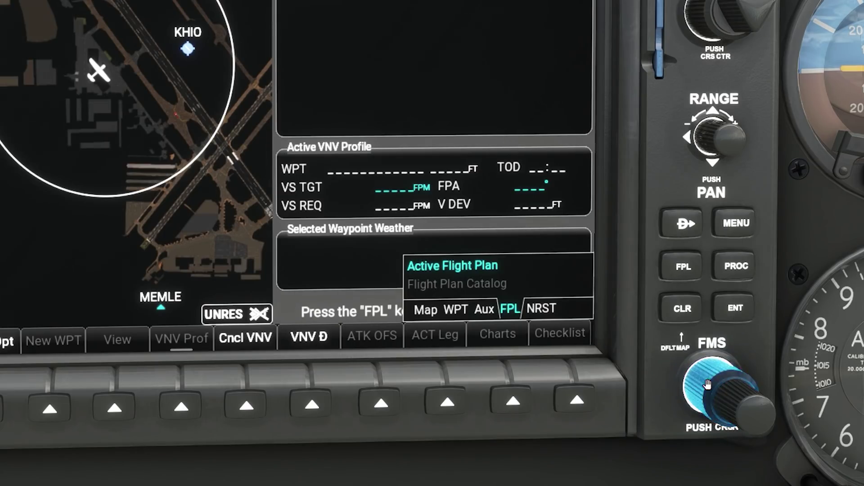
pyautogui.scroll(-1, 708, 383)
pyautogui.scroll(1, 708, 384)
pyautogui.scroll(1, 708, 384)
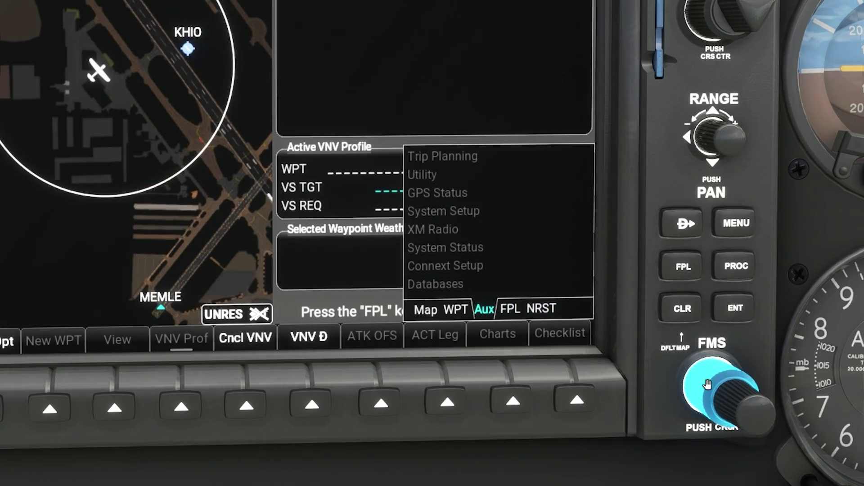
pyautogui.scroll(1, 707, 384)
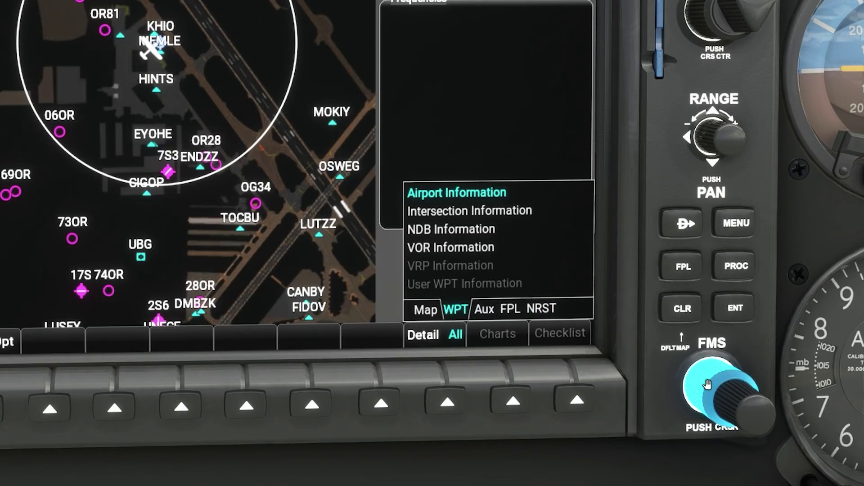
pyautogui.scroll(-2, 708, 384)
pyautogui.scroll(-1, 708, 384)
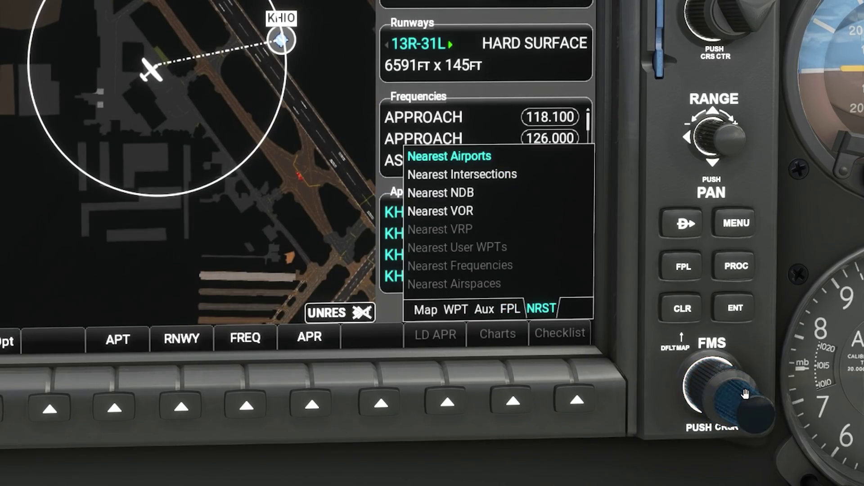
pyautogui.scroll(-1, 745, 394)
pyautogui.scroll(-1, 745, 394)
pyautogui.scroll(-1, 745, 394)
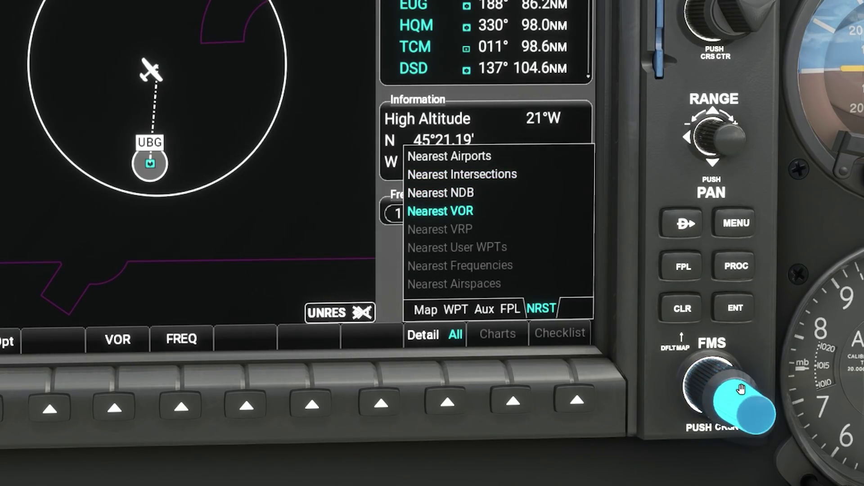
pyautogui.scroll(1, 739, 391)
pyautogui.scroll(1, 739, 392)
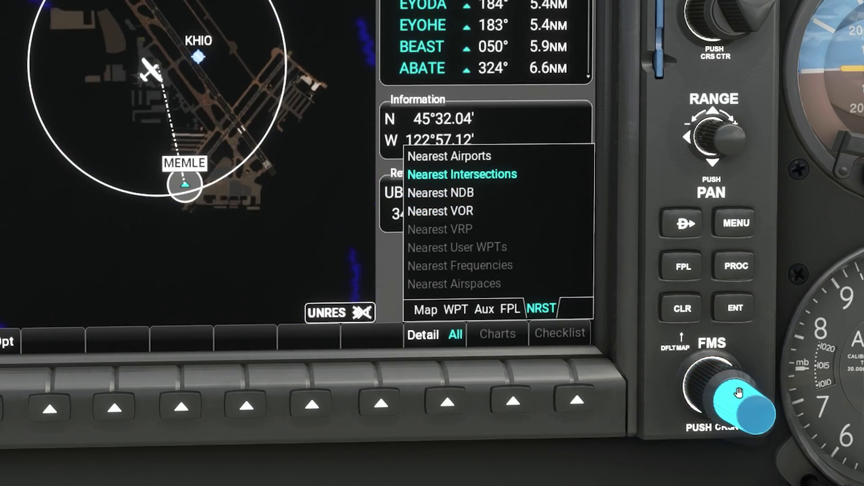
pyautogui.scroll(1, 739, 393)
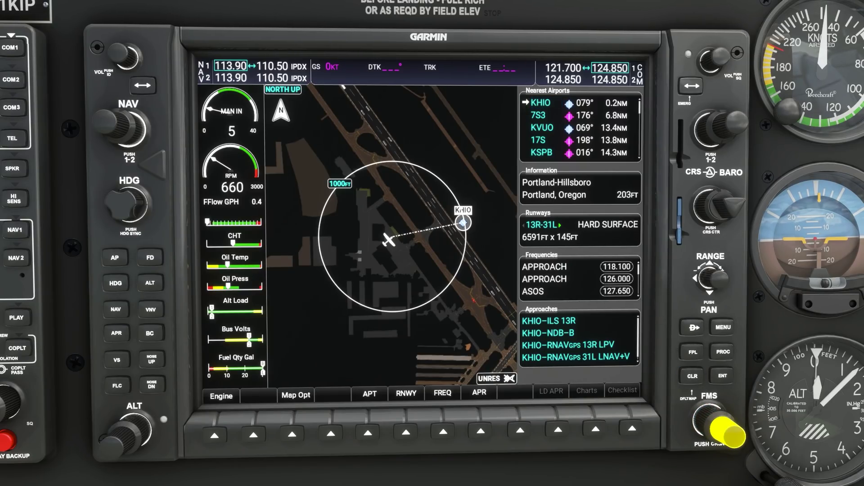
# - Step through KHIO's frequencies (118.100, 126.000) and approaches, then return to the airport list
pyautogui.click(733, 430)
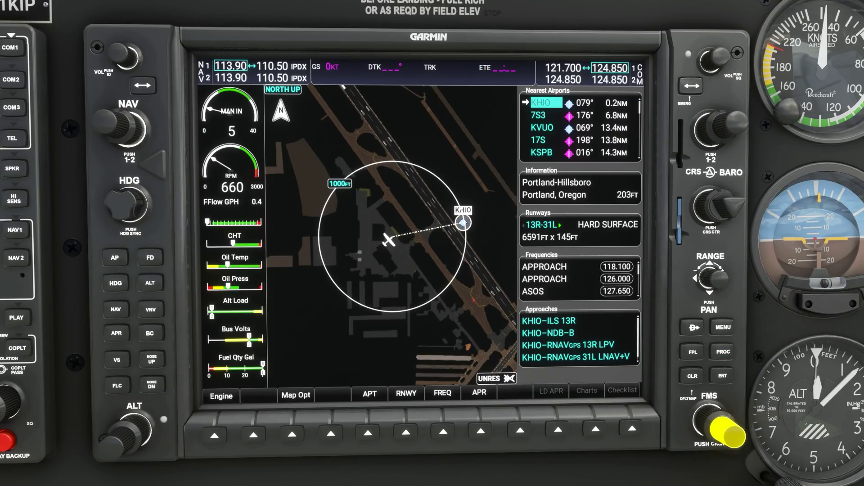
pyautogui.click(729, 424)
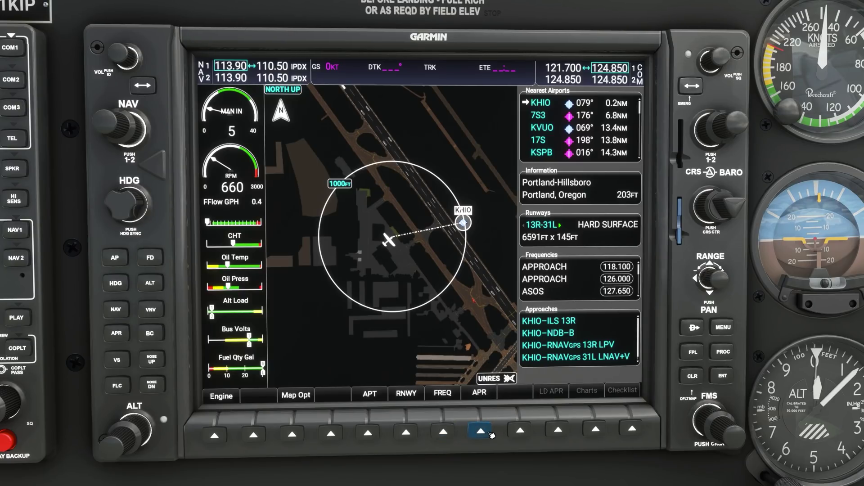
pyautogui.click(372, 437)
pyautogui.click(444, 433)
pyautogui.click(482, 431)
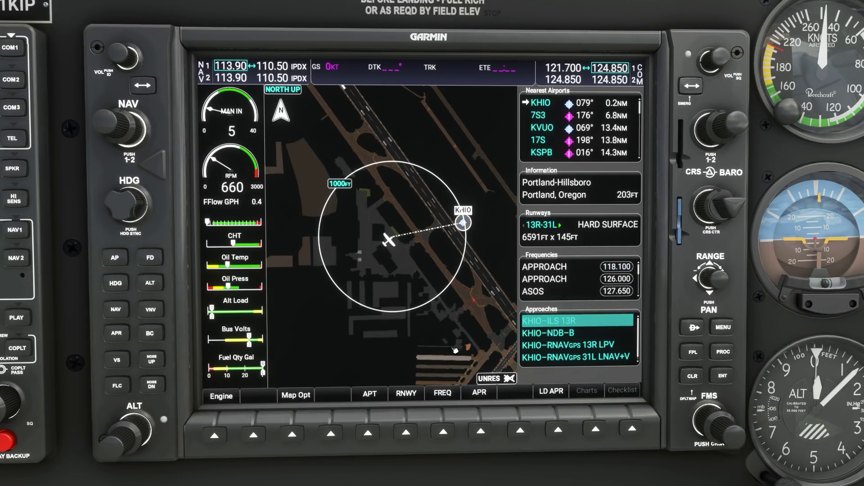
pyautogui.click(368, 433)
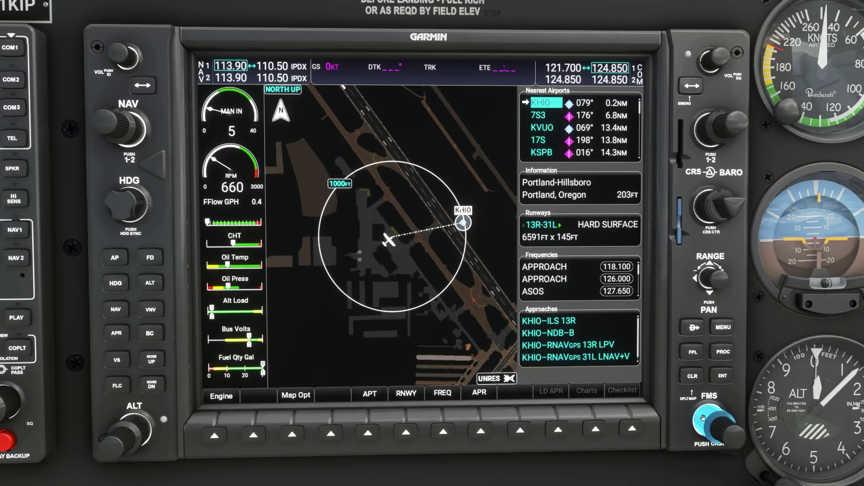
# - Select Mc Minnville Muni (KMMV) in the Nearest Airports list
pyautogui.scroll(1, 703, 418)
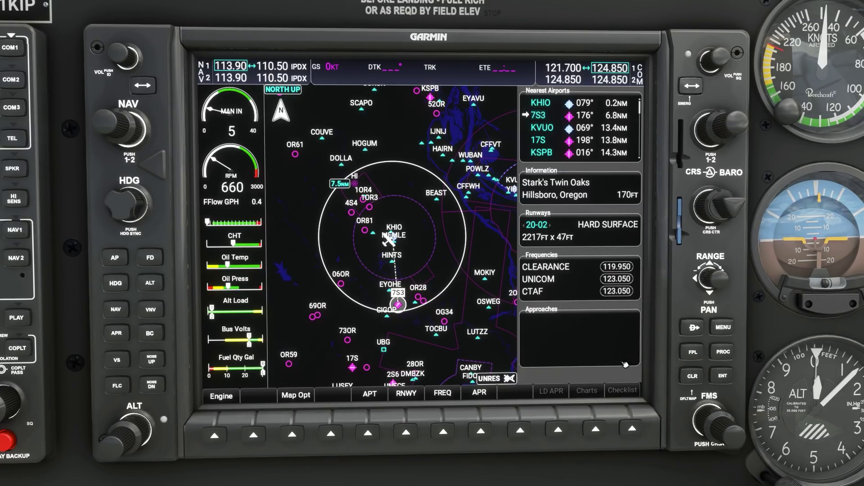
pyautogui.scroll(-1, 700, 415)
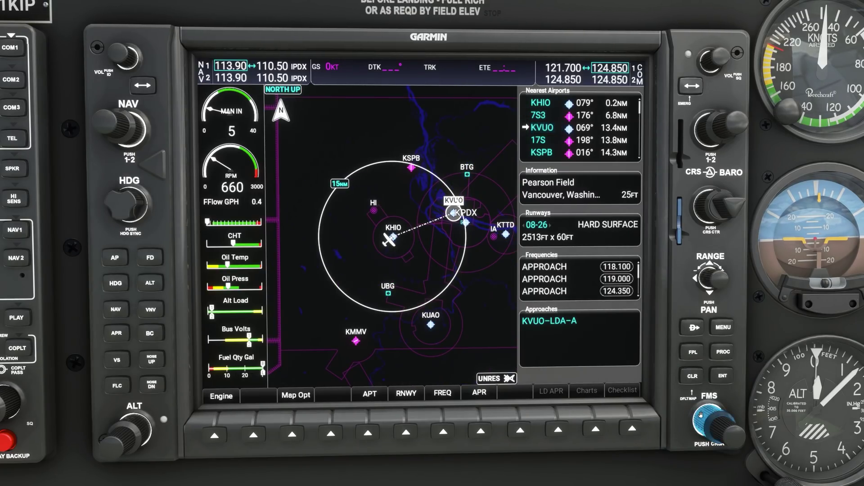
pyautogui.scroll(-1, 701, 415)
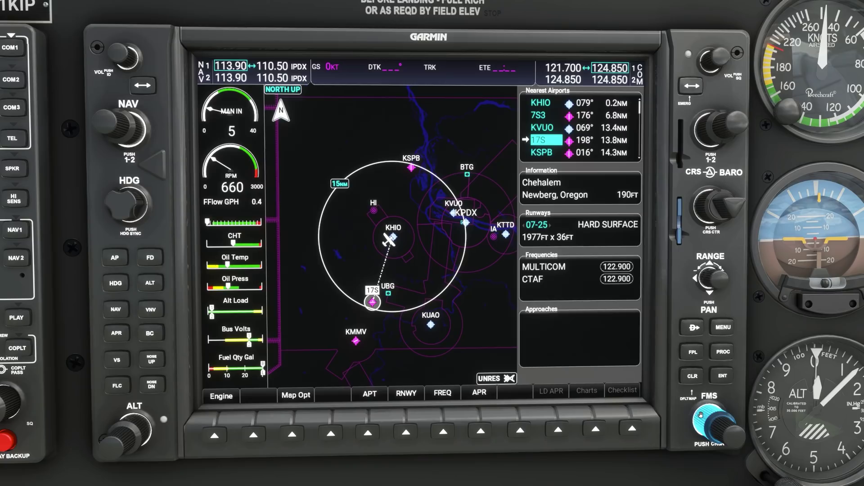
pyautogui.scroll(-1, 700, 415)
pyautogui.scroll(-1, 700, 415)
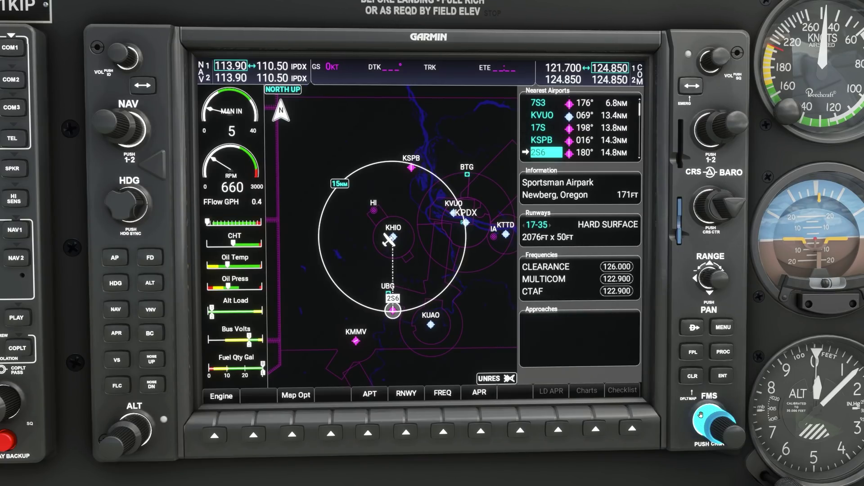
pyautogui.scroll(-2, 701, 414)
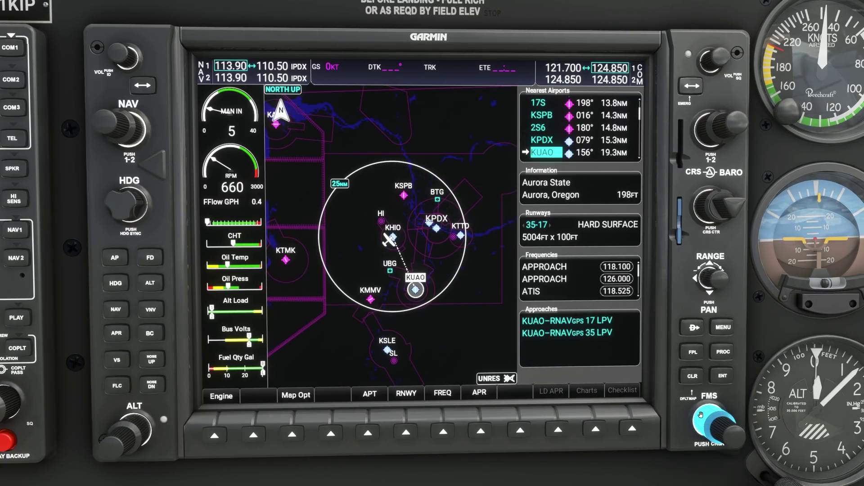
pyautogui.scroll(-2, 701, 414)
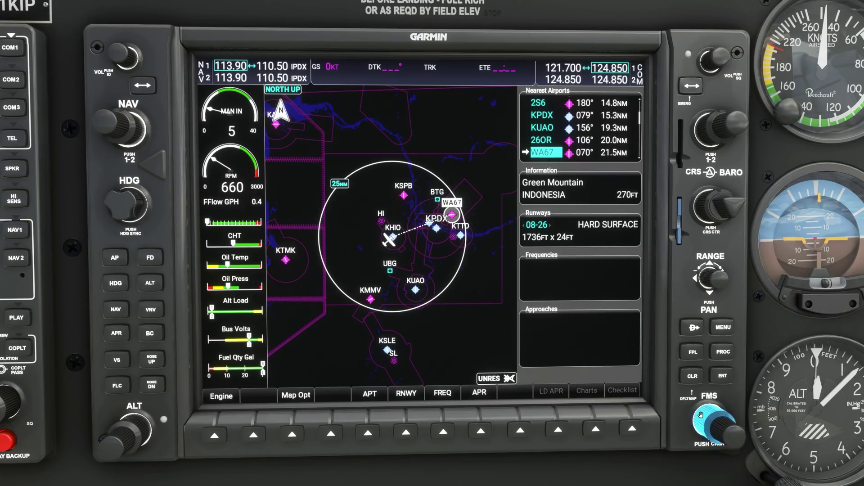
pyautogui.scroll(-1, 700, 415)
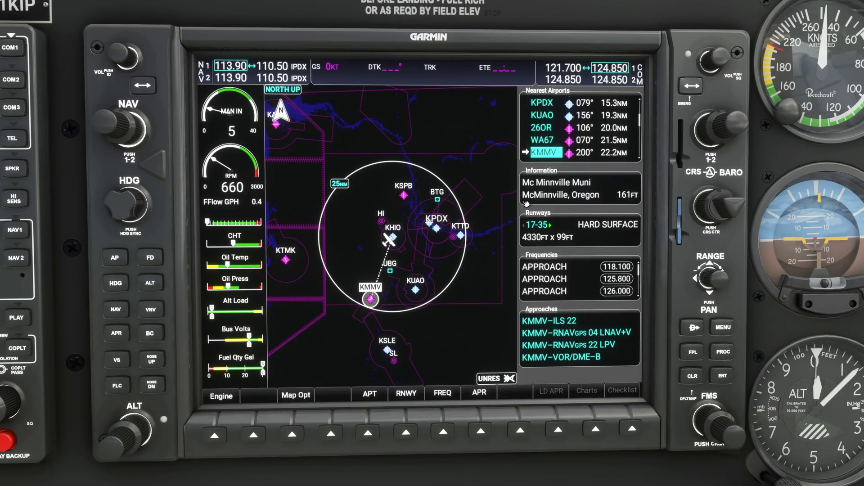
# - Show KMMV's runway 04-22, 5404 ft by 140 ft
pyautogui.click(406, 392)
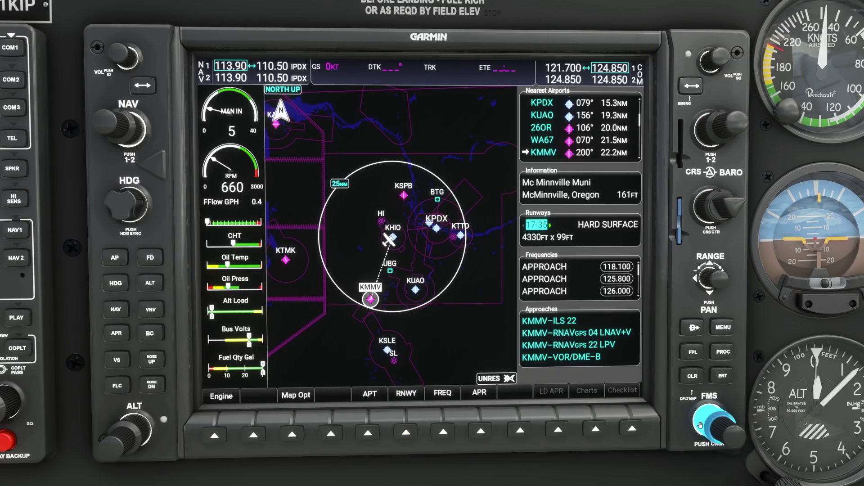
pyautogui.scroll(-1, 700, 425)
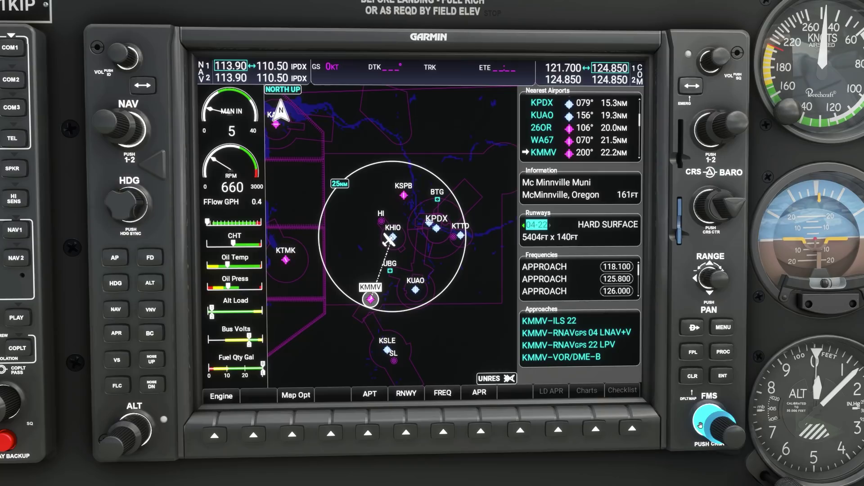
pyautogui.scroll(1, 700, 426)
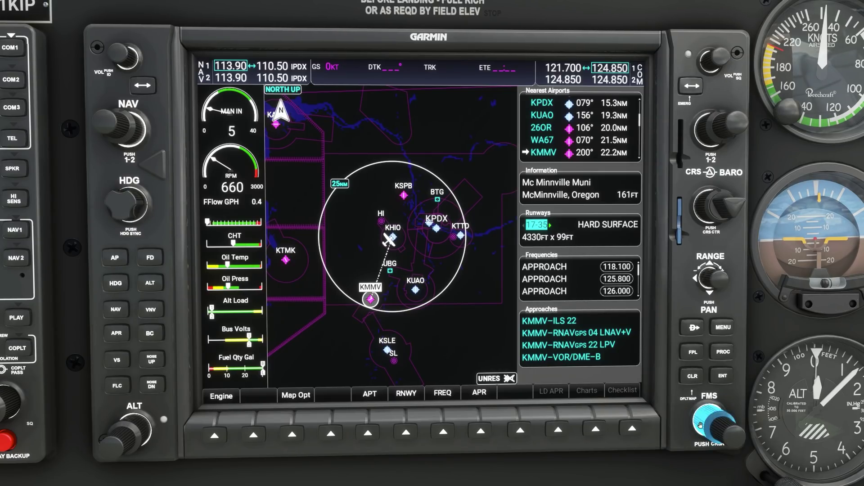
pyautogui.scroll(-1, 701, 425)
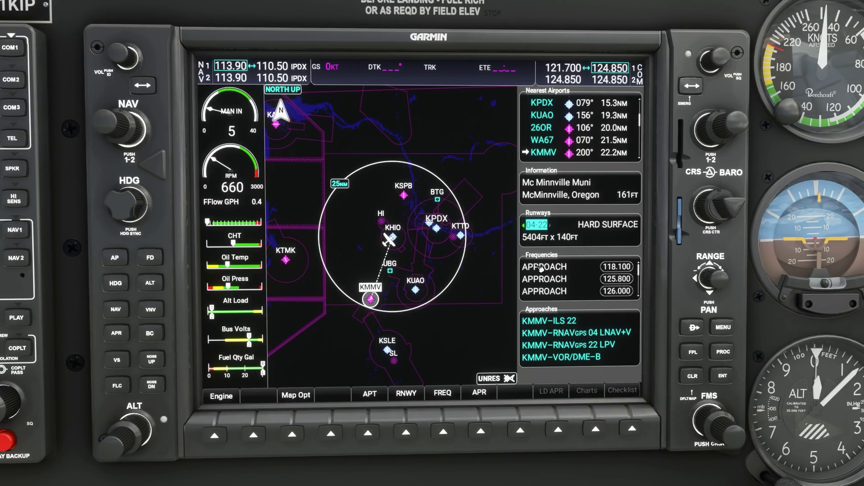
# - Highlight ASOS 135.675 in KMMV's frequency list
pyautogui.click(443, 431)
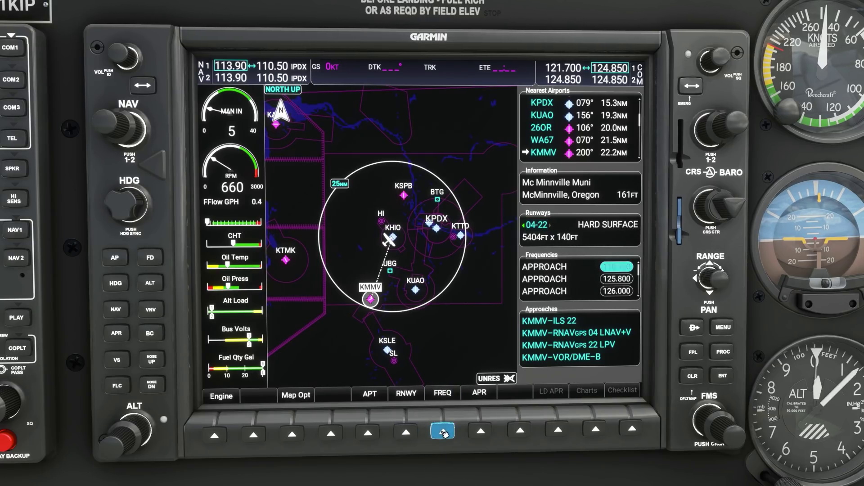
pyautogui.scroll(-3, 700, 414)
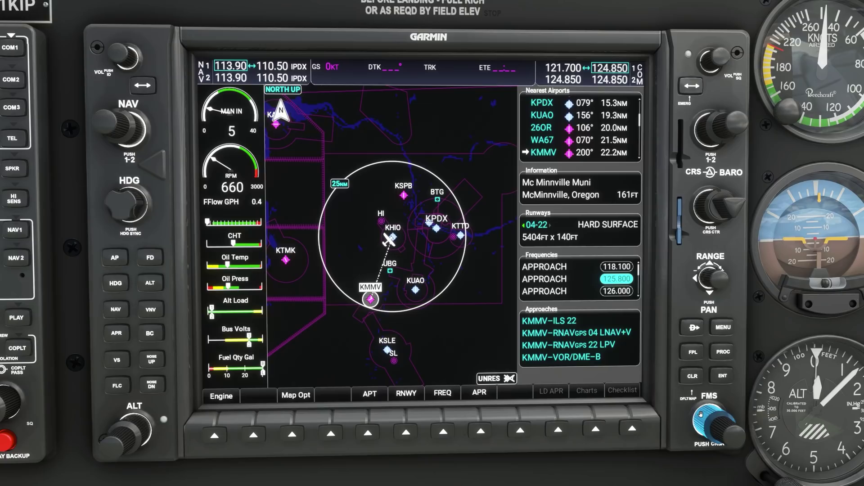
pyautogui.scroll(-1, 701, 414)
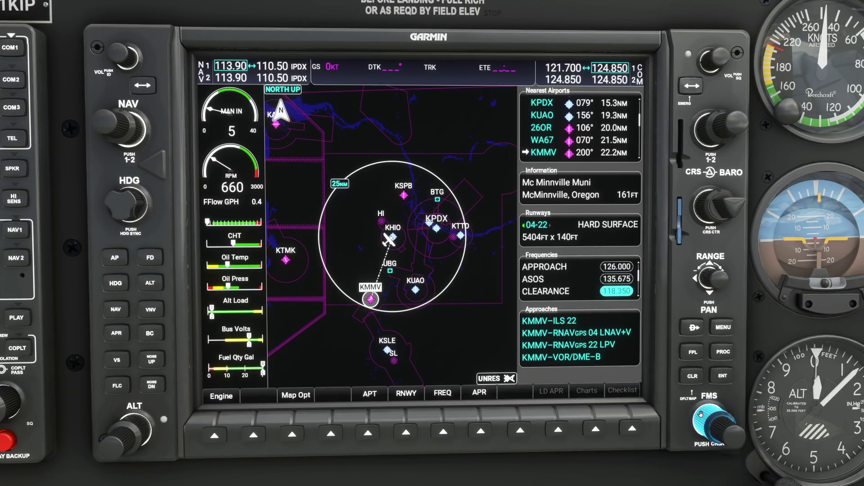
pyautogui.scroll(-2, 701, 415)
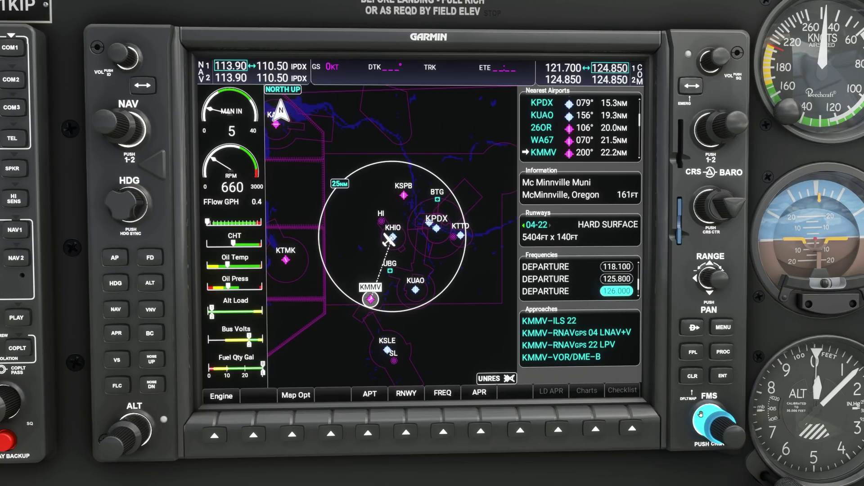
pyautogui.scroll(-2, 700, 414)
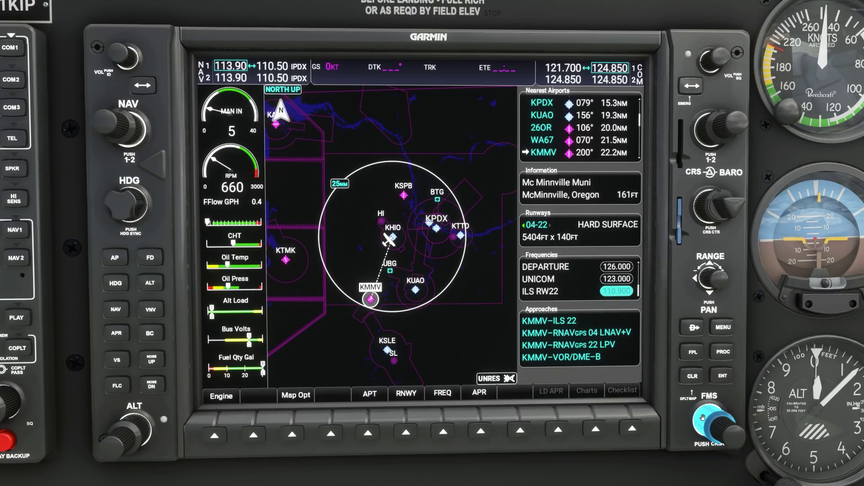
pyautogui.scroll(5, 716, 425)
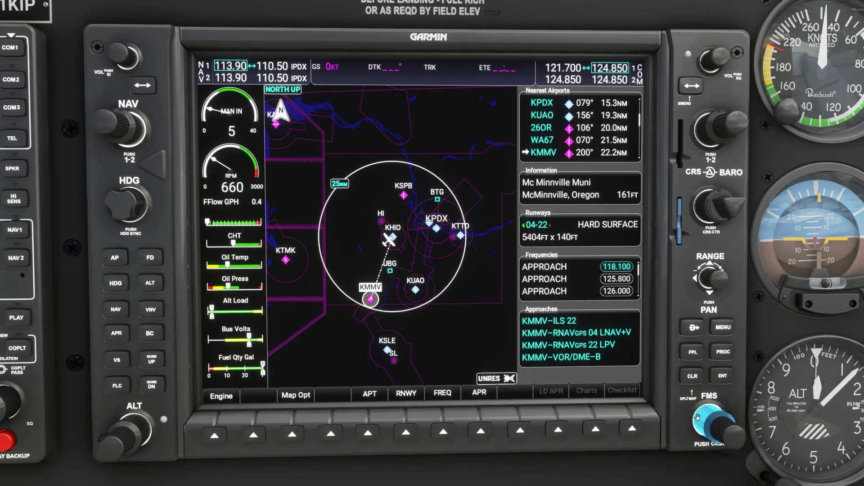
pyautogui.scroll(-1, 697, 417)
pyautogui.scroll(-1, 697, 417)
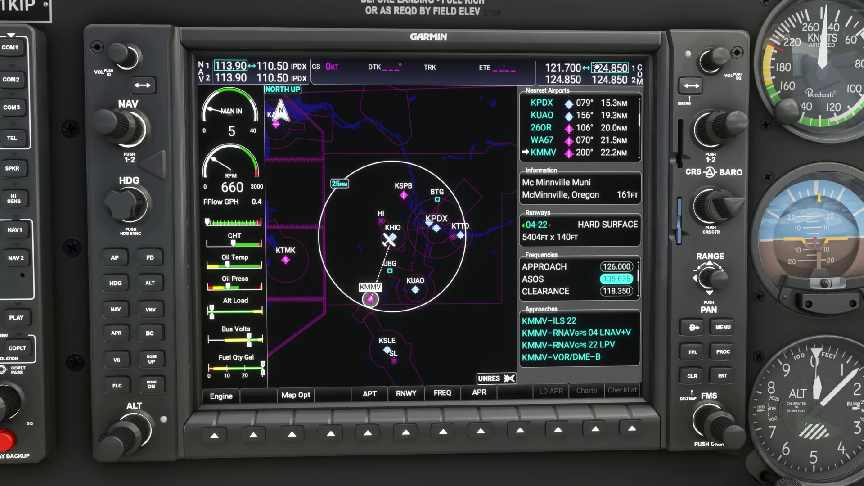
# - Load ASOS 135.675 into the COM1 and COM2 standby slots
pyautogui.click(723, 376)
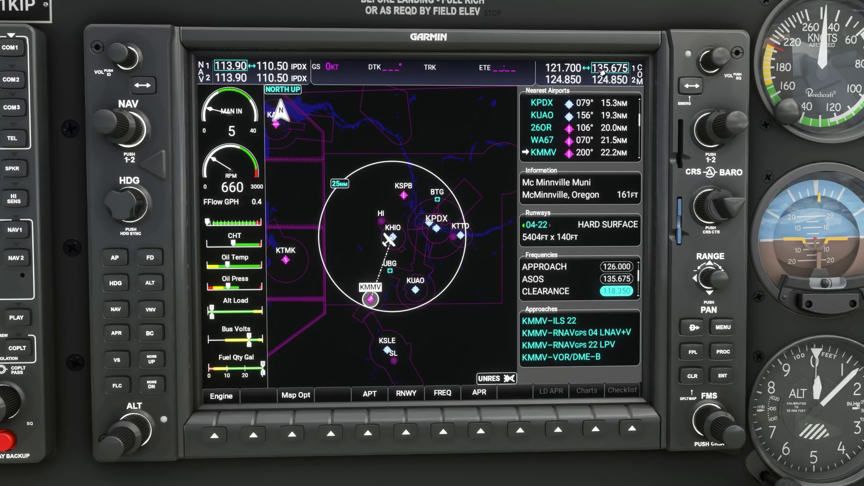
pyautogui.click(691, 87)
pyautogui.click(696, 88)
pyautogui.scroll(1, 713, 421)
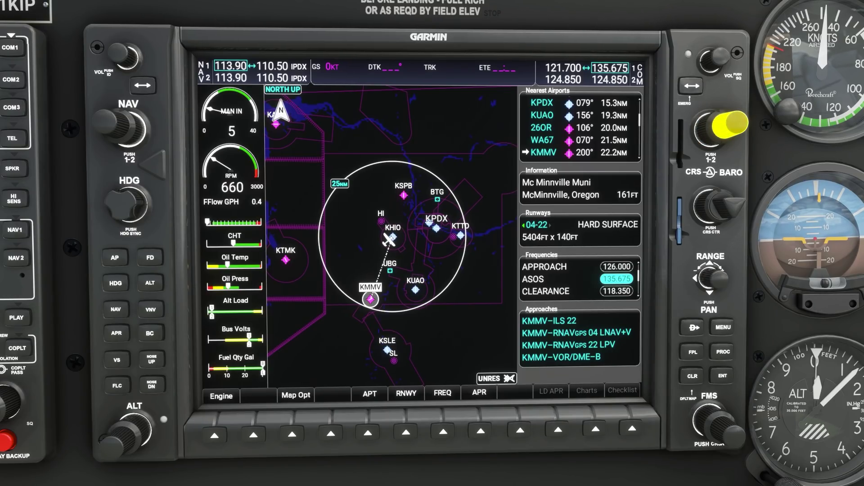
pyautogui.click(729, 125)
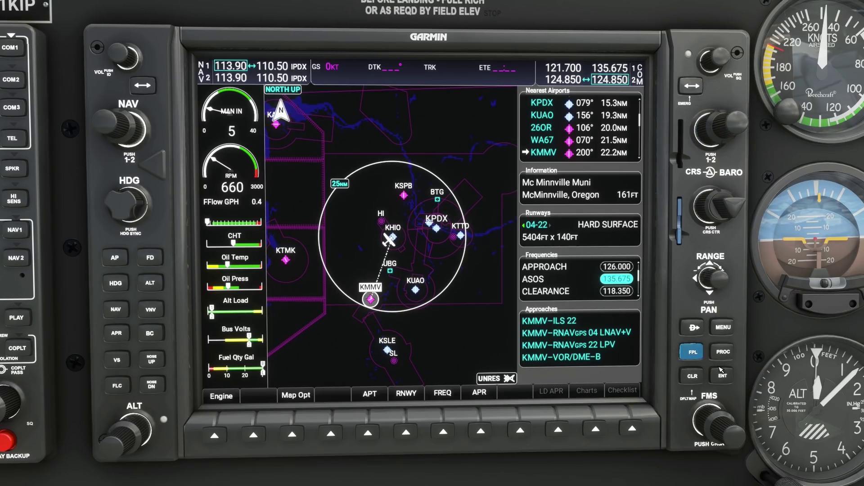
pyautogui.click(729, 381)
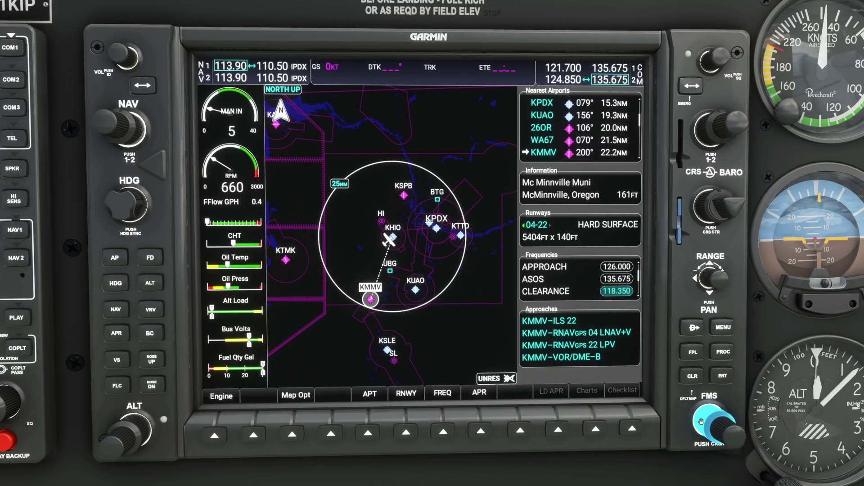
pyautogui.scroll(-3, 701, 421)
# - Load ILS RW22 110.90 into NAV1 and NAV2 standby, then swap both to active
pyautogui.scroll(3, 703, 420)
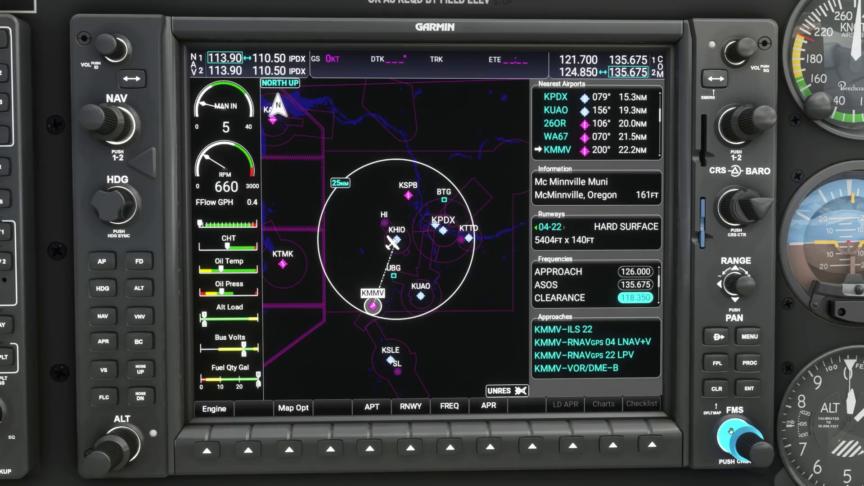
pyautogui.scroll(-4, 731, 430)
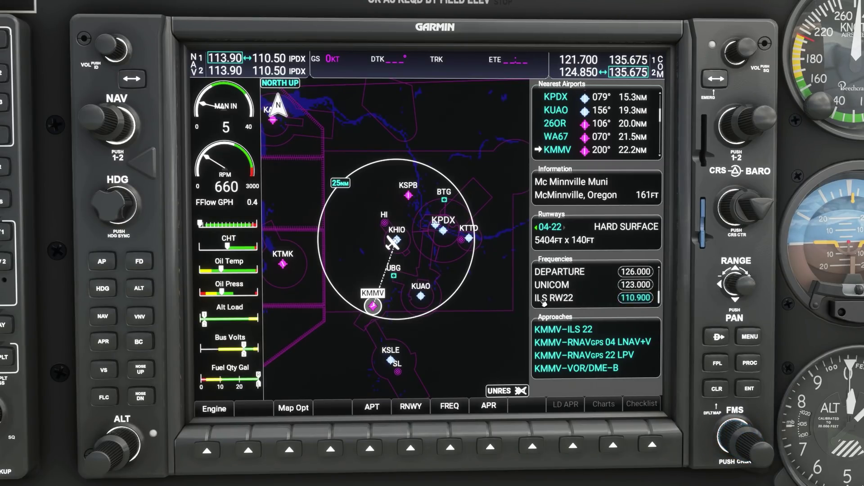
pyautogui.click(749, 388)
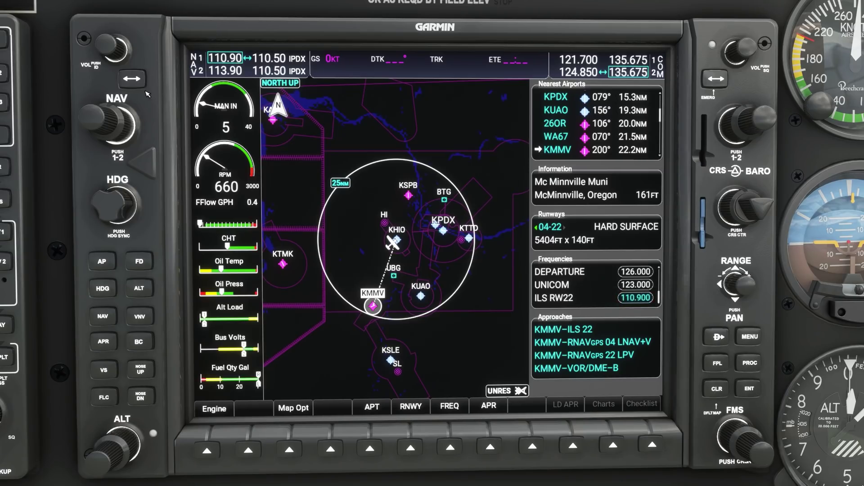
pyautogui.click(97, 116)
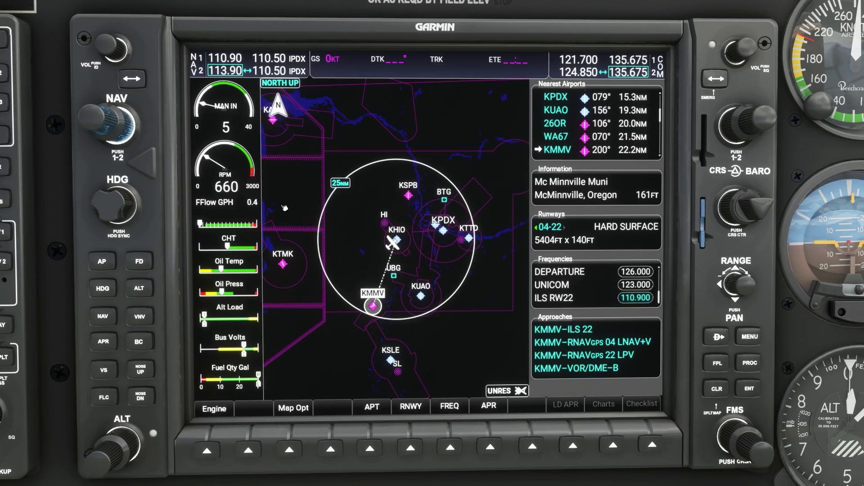
pyautogui.click(753, 391)
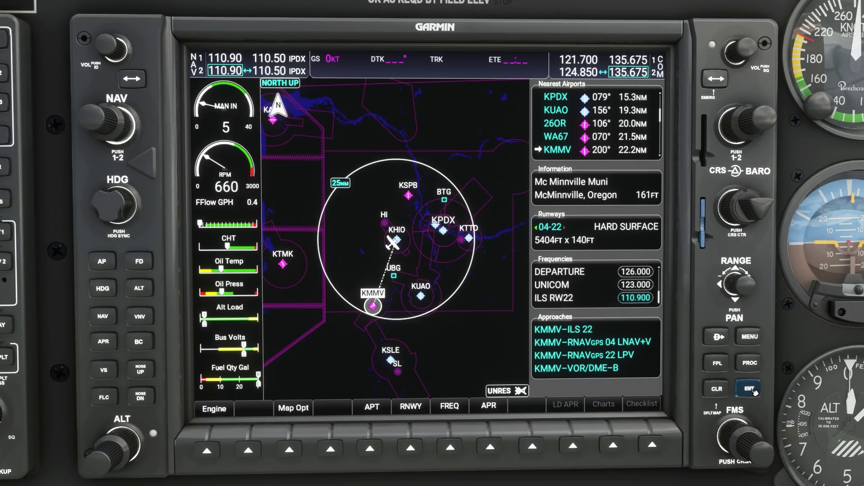
pyautogui.click(133, 79)
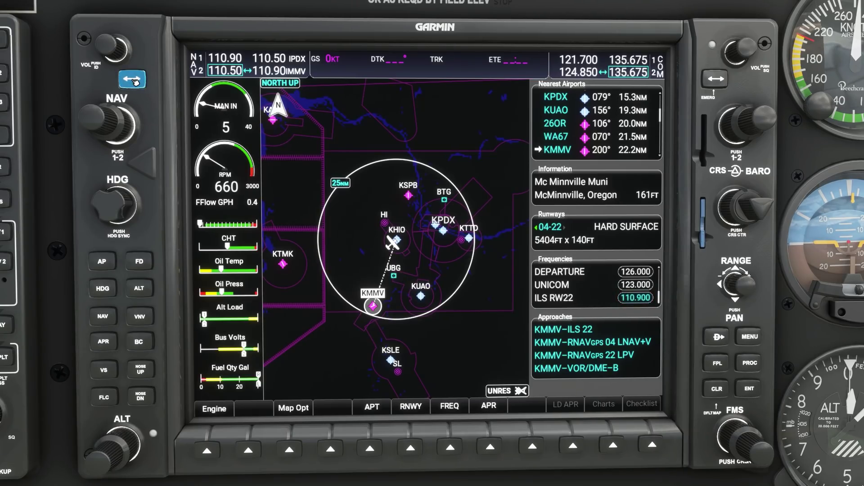
pyautogui.click(97, 118)
pyautogui.click(131, 80)
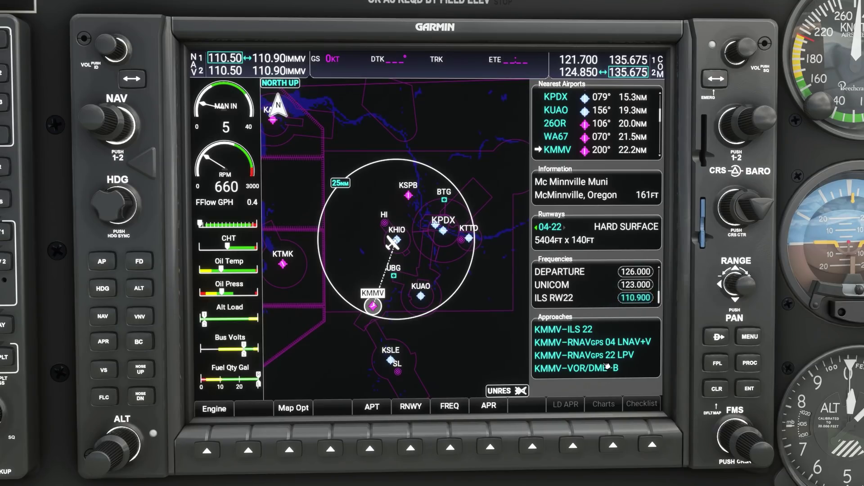
# - Choose the KMMV ILS 22 approach from the approach list and start loading it
pyautogui.click(490, 447)
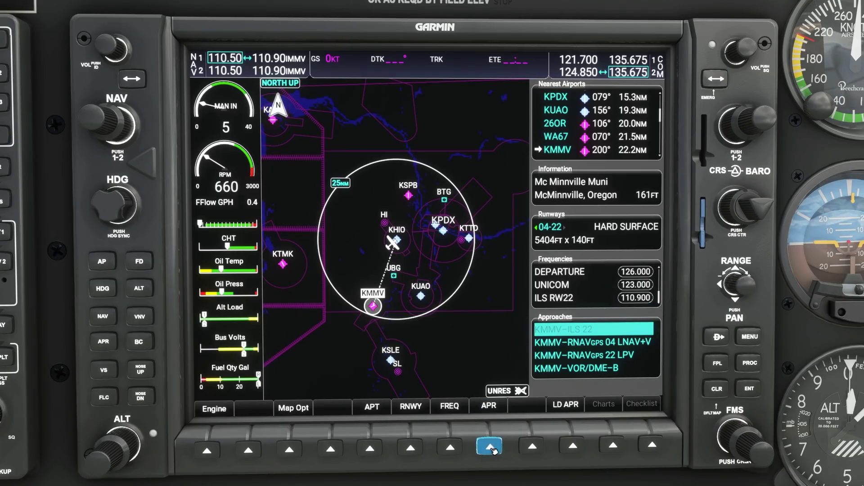
pyautogui.scroll(1, 723, 435)
pyautogui.scroll(1, 724, 435)
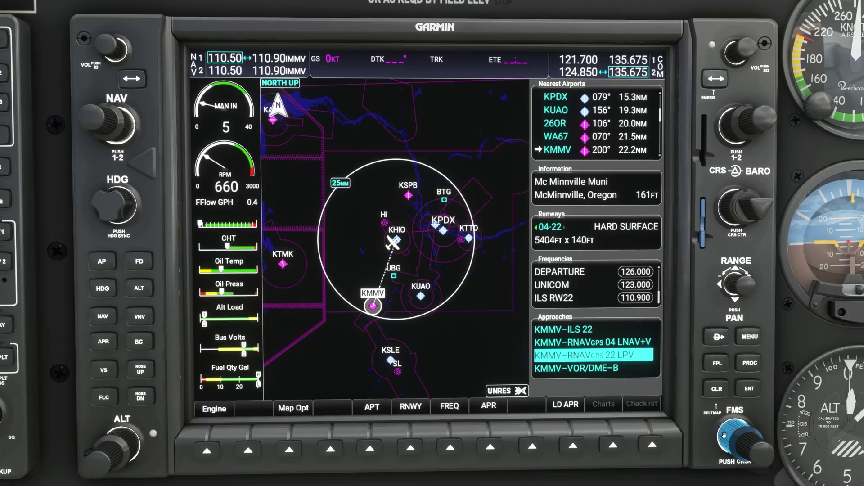
pyautogui.scroll(-2, 724, 435)
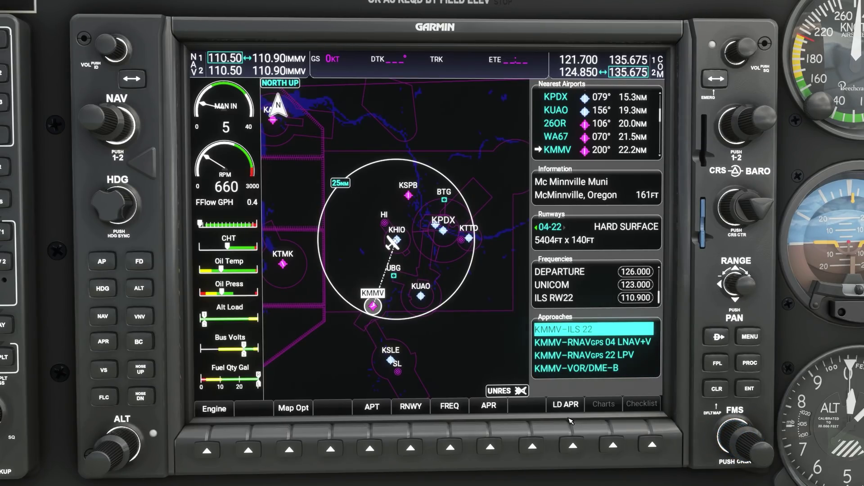
pyautogui.click(572, 447)
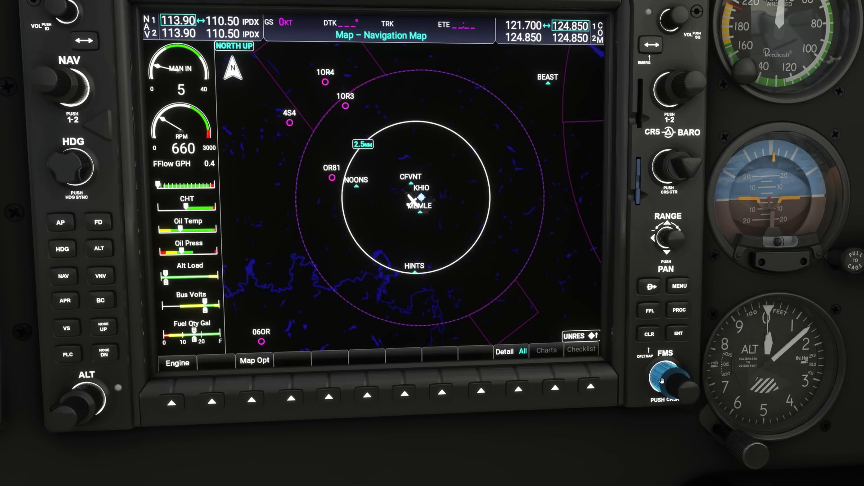
# - Dial the FMS knobs to the WPT group's Airport Information page
pyautogui.scroll(-1, 662, 382)
pyautogui.scroll(-1, 662, 381)
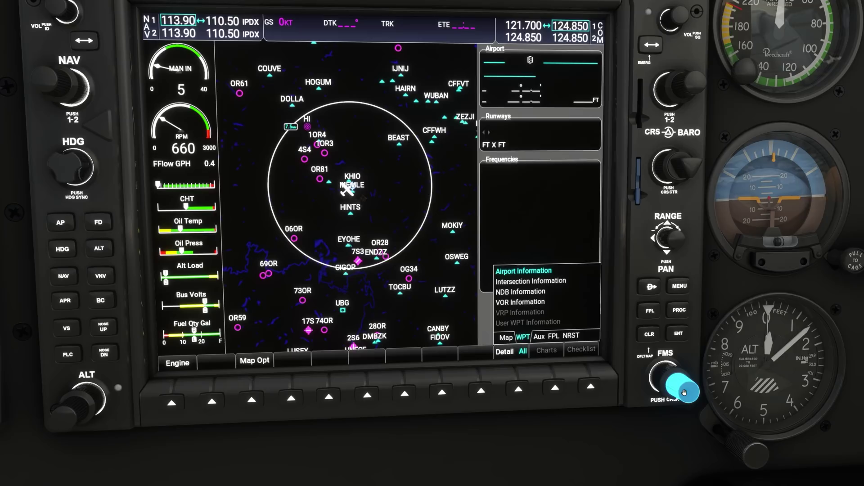
pyautogui.scroll(-2, 685, 392)
pyautogui.scroll(2, 684, 393)
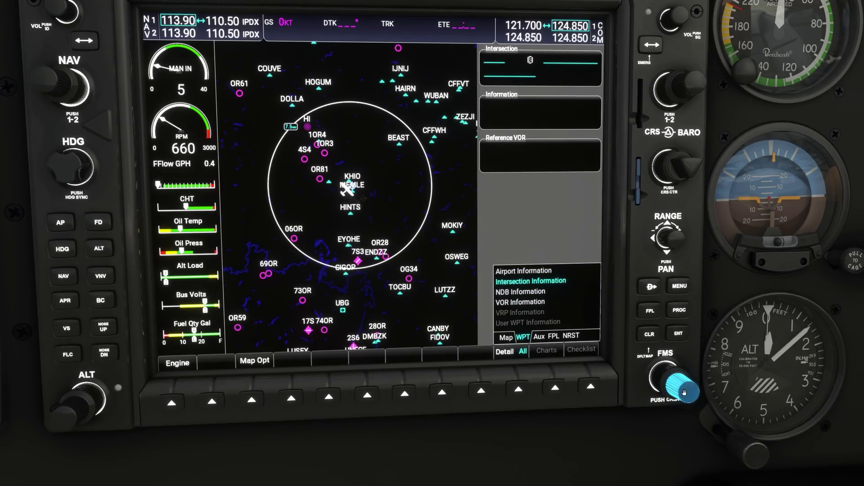
pyautogui.scroll(-1, 685, 393)
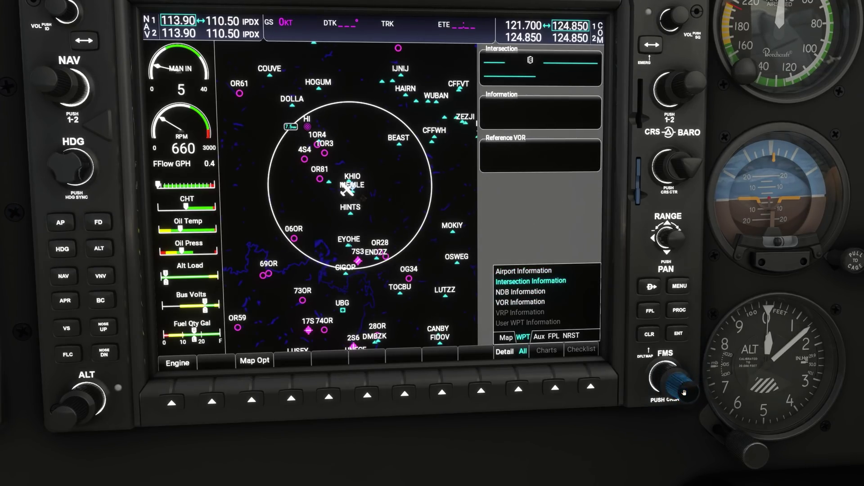
pyautogui.scroll(-1, 684, 392)
pyautogui.scroll(-1, 684, 393)
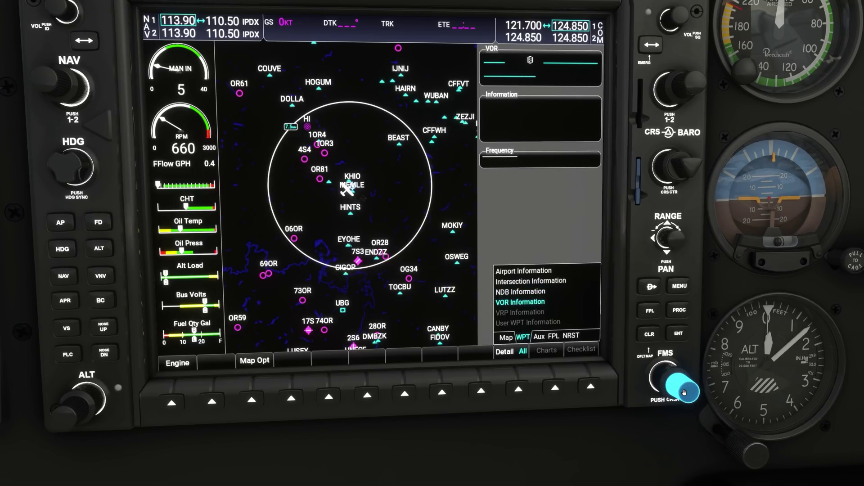
pyautogui.scroll(3, 684, 393)
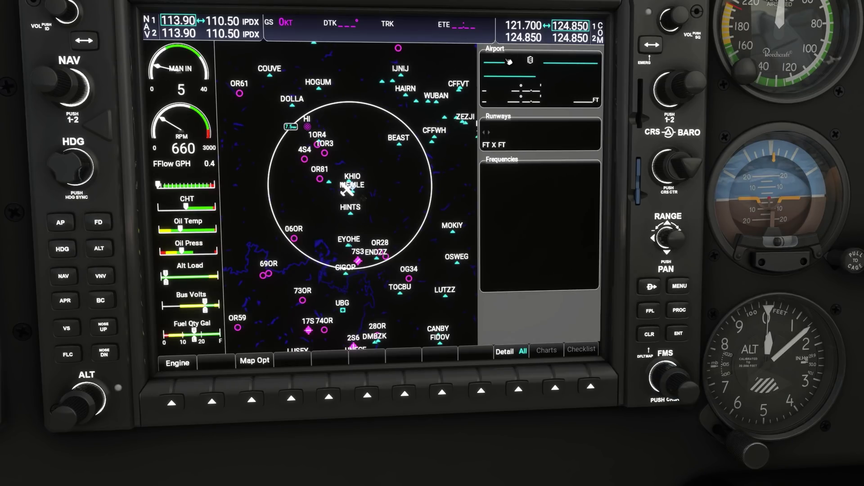
# - Enter KPDX as the airport identifier to show Portland Intl's runway 10R-28L and frequencies
pyautogui.click(682, 388)
pyautogui.write('PDX')
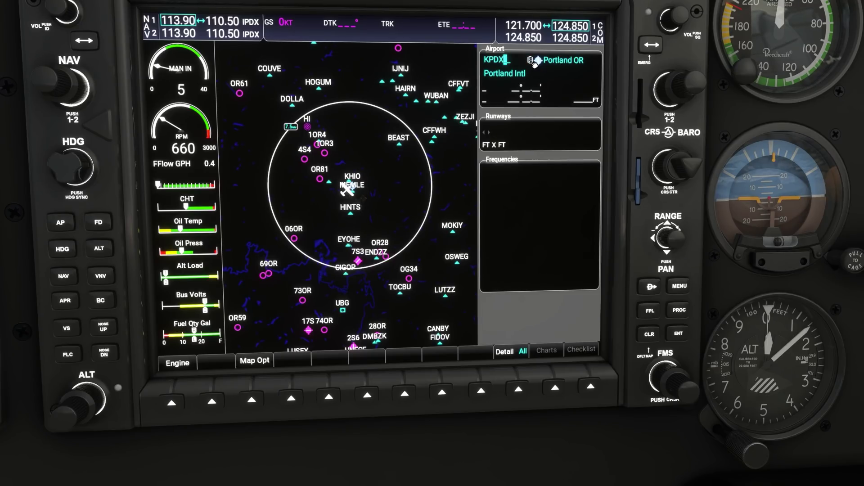
pyautogui.click(679, 333)
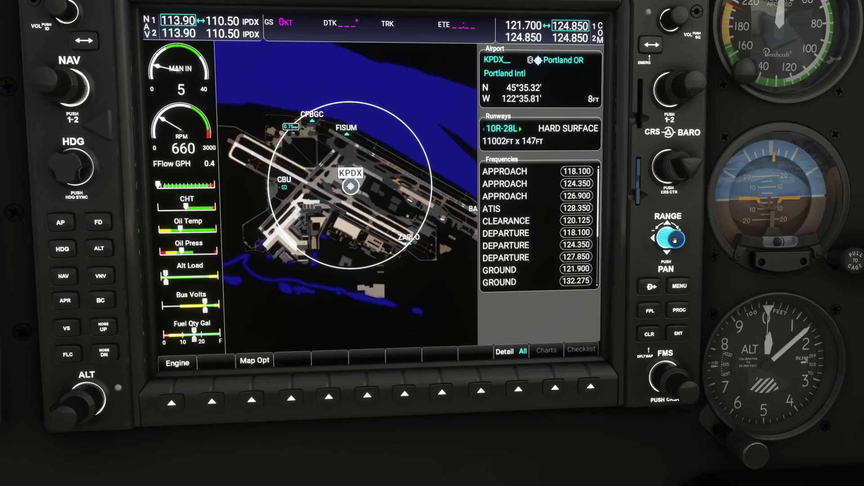
# - Zoom the map range and activate the cursor on the KPDX airport page
pyautogui.scroll(-3, 670, 240)
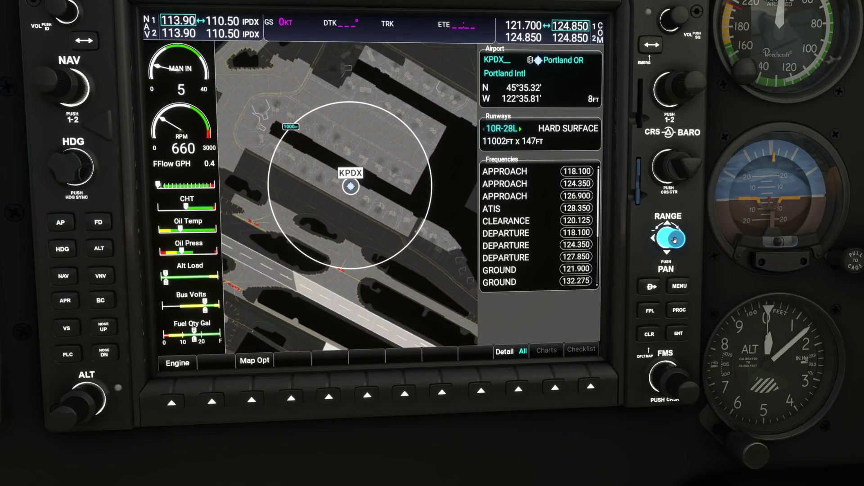
pyautogui.scroll(3, 674, 240)
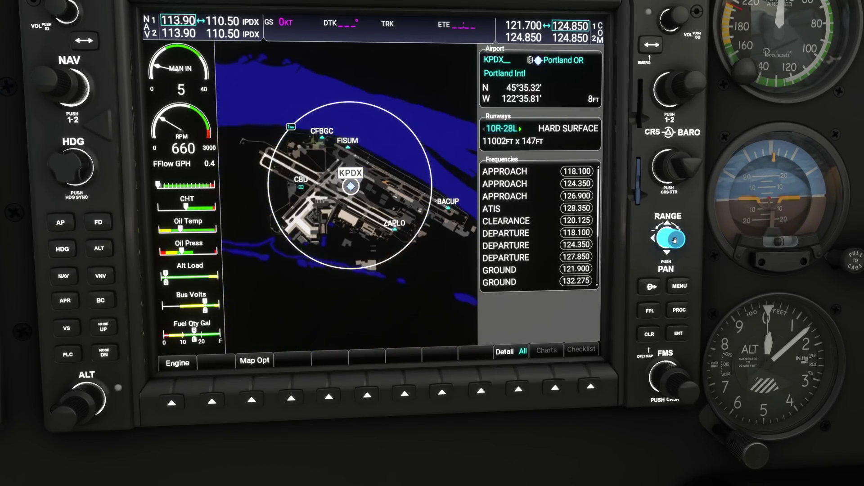
pyautogui.scroll(-1, 674, 240)
pyautogui.scroll(-1, 674, 239)
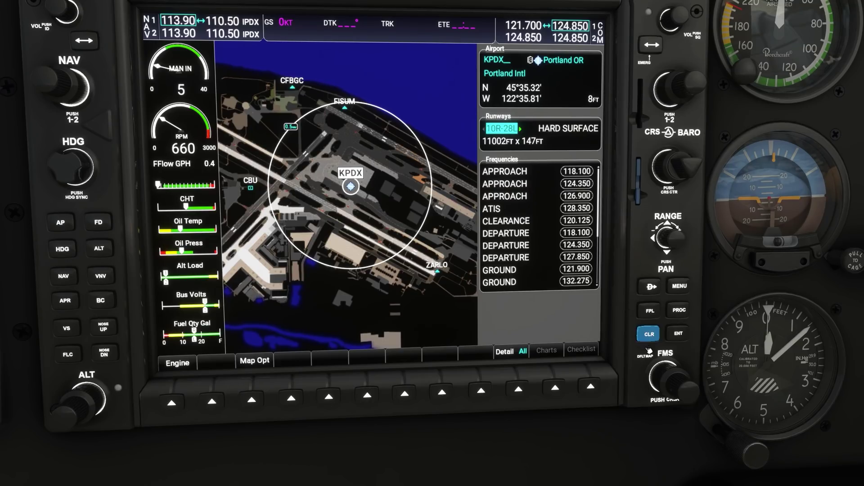
pyautogui.click(681, 387)
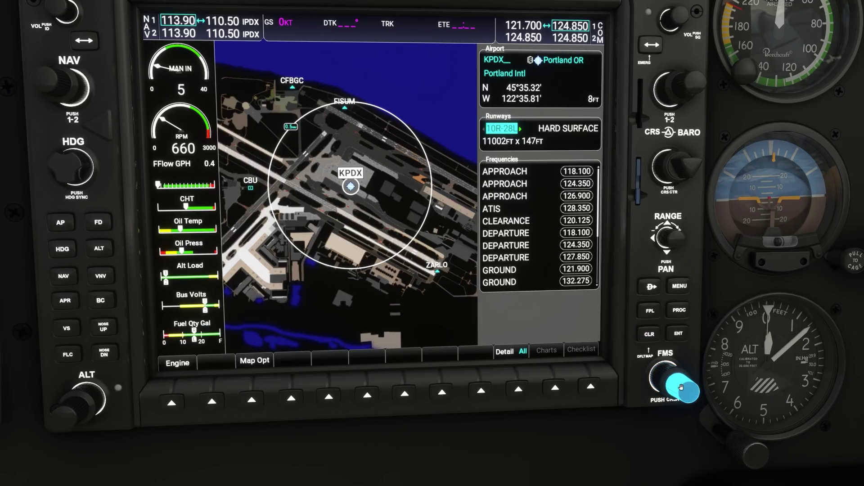
# - Select Portland ATIS 128.350 and swap it to active COM1, leaving 121.700 standby
pyautogui.scroll(-2, 681, 387)
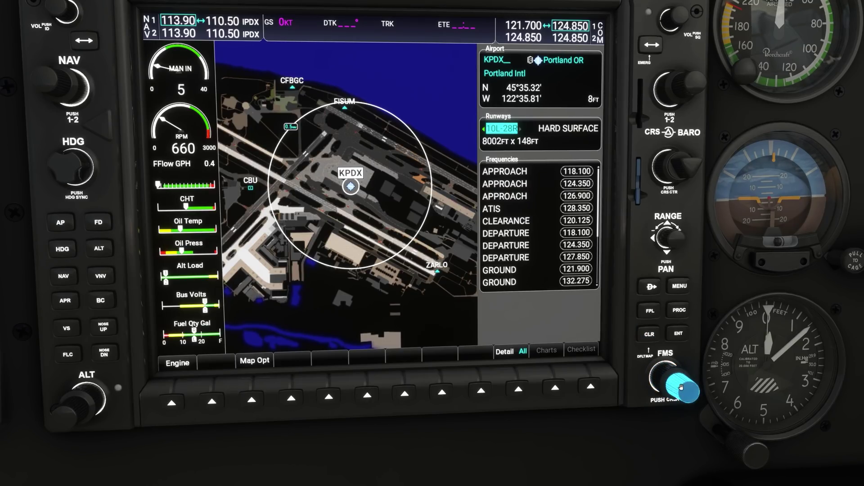
pyautogui.scroll(2, 681, 387)
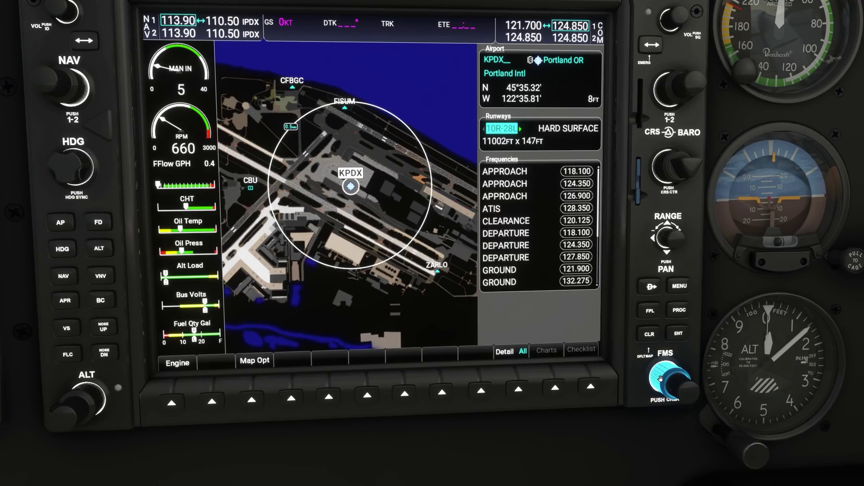
pyautogui.scroll(-5, 661, 379)
pyautogui.scroll(6, 660, 379)
pyautogui.scroll(-5, 661, 379)
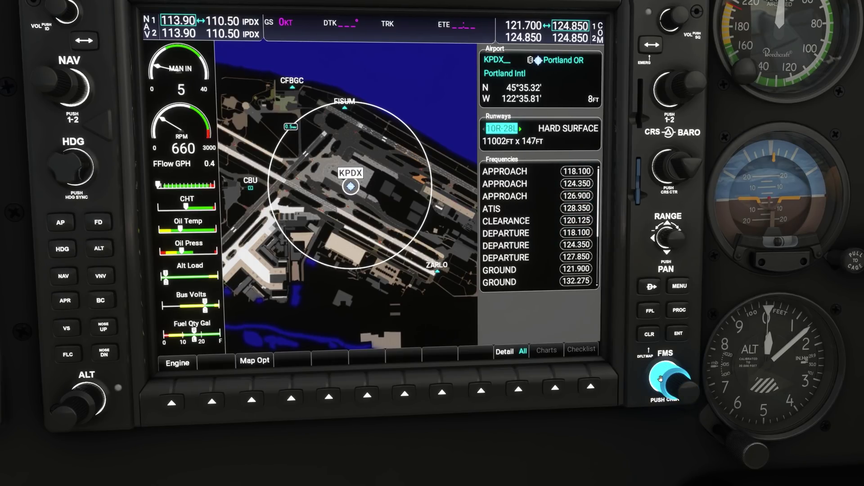
pyautogui.scroll(5, 661, 379)
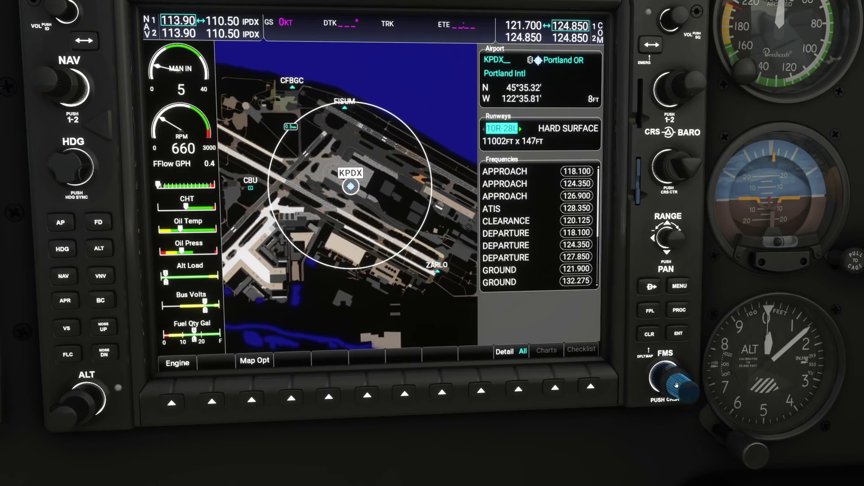
pyautogui.scroll(-5, 660, 377)
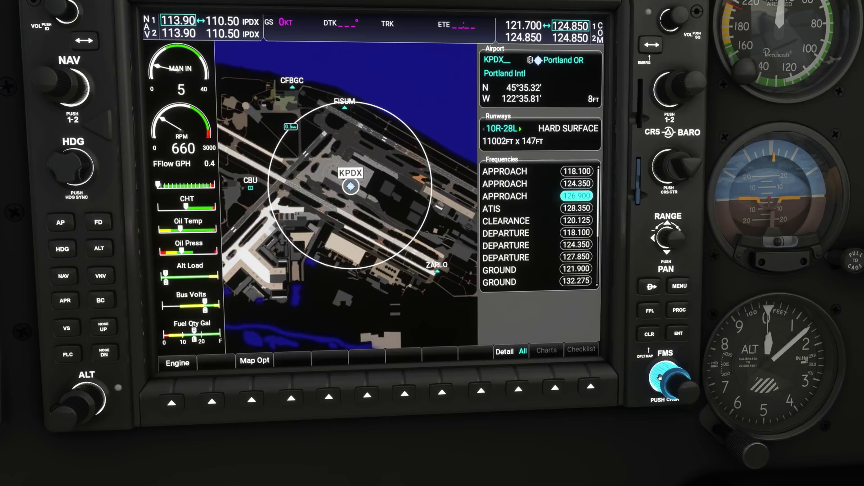
pyautogui.click(652, 45)
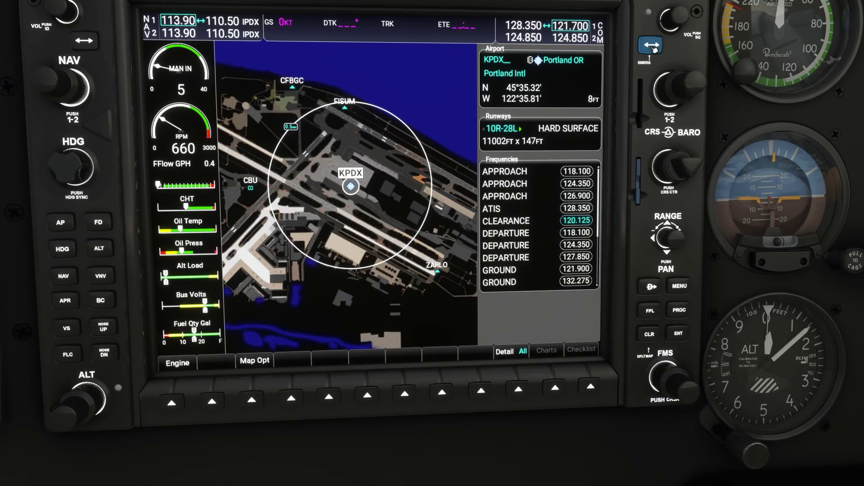